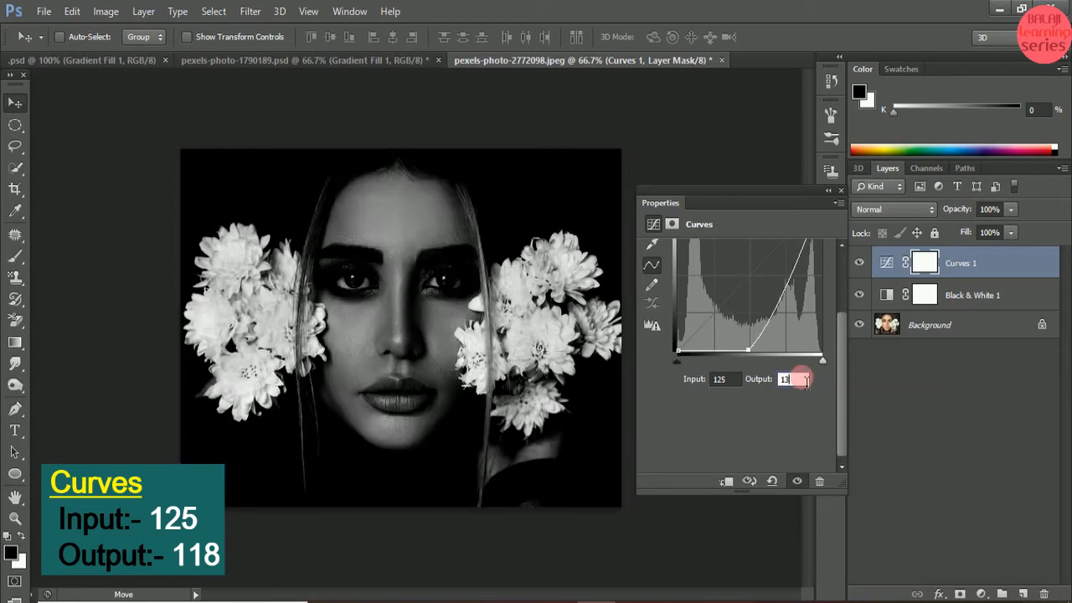
- Set the output of the curve point at input 125 to 118 and close the Curves properties
type("1")
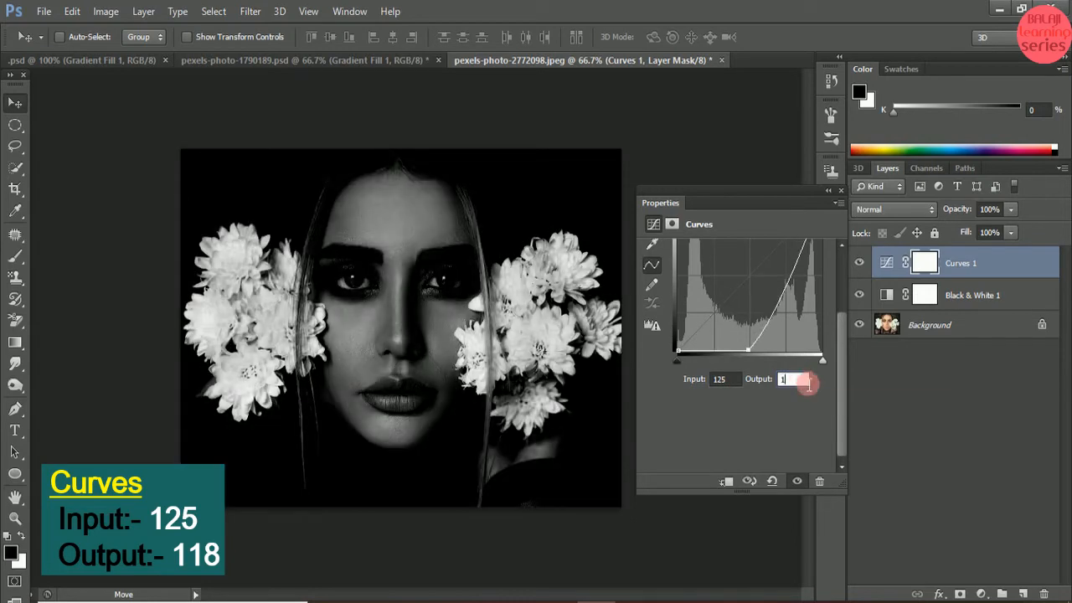
type("18")
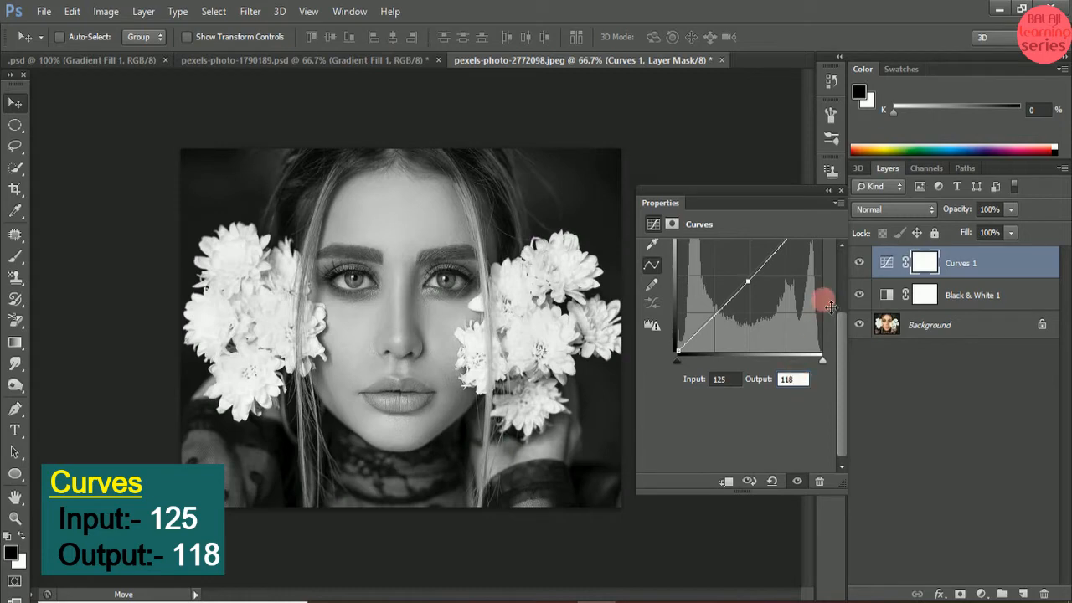
left_click(842, 192)
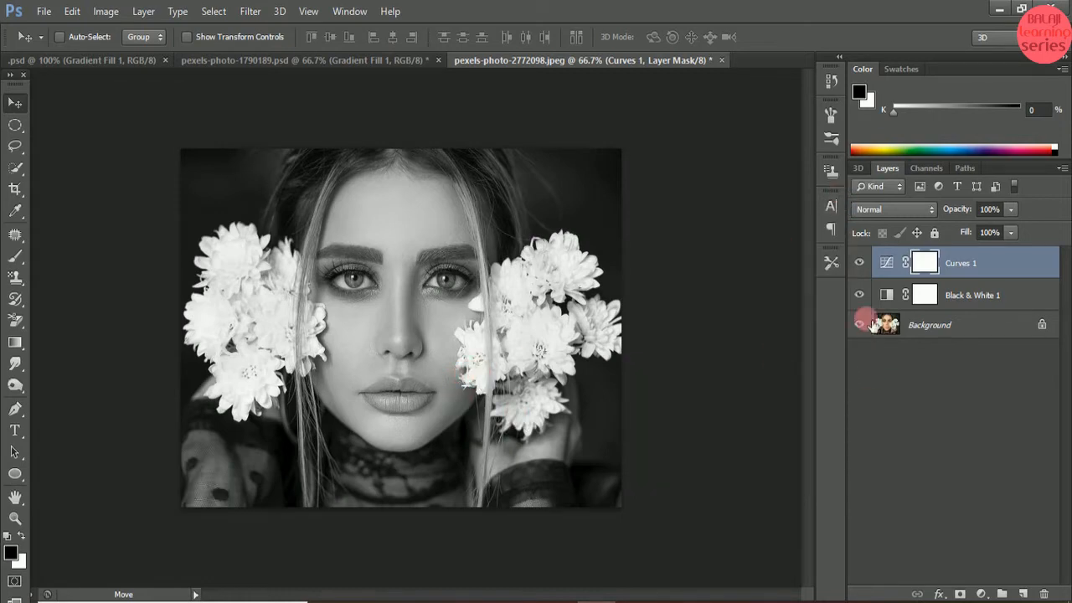
- Compare the image with and without the Curves 1 and Black & White 1 adjustments by toggling each layer's visibility
left_click(861, 263)
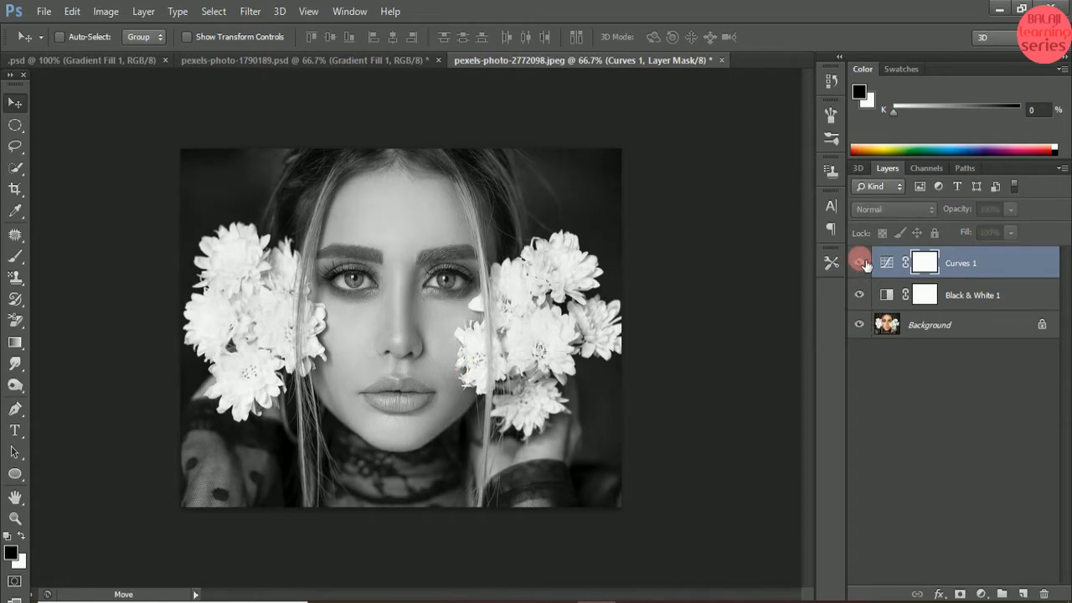
left_click(860, 263)
left_click(859, 295)
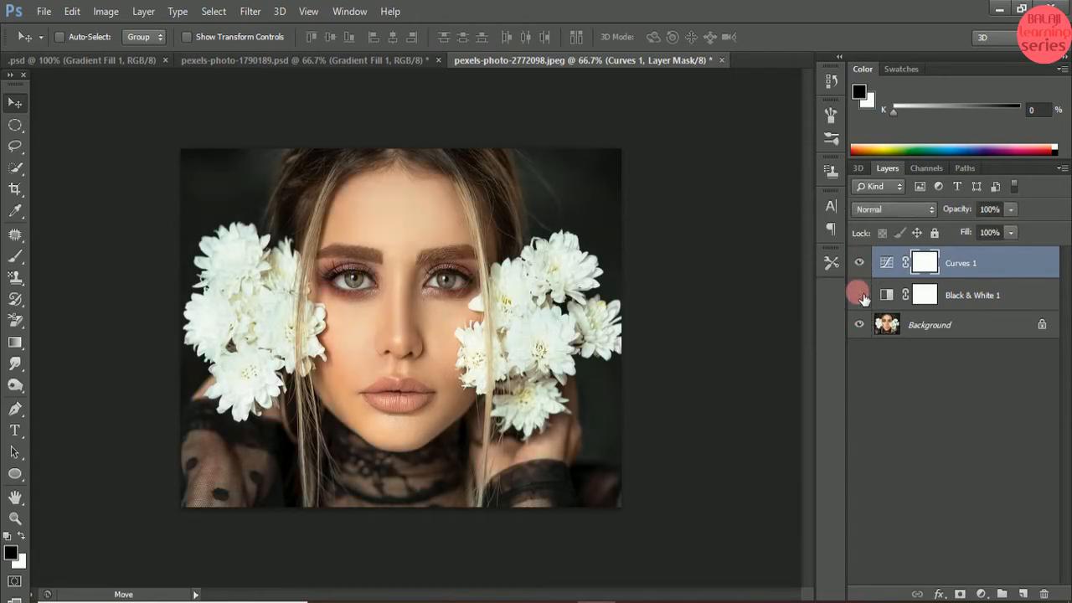
left_click(859, 295)
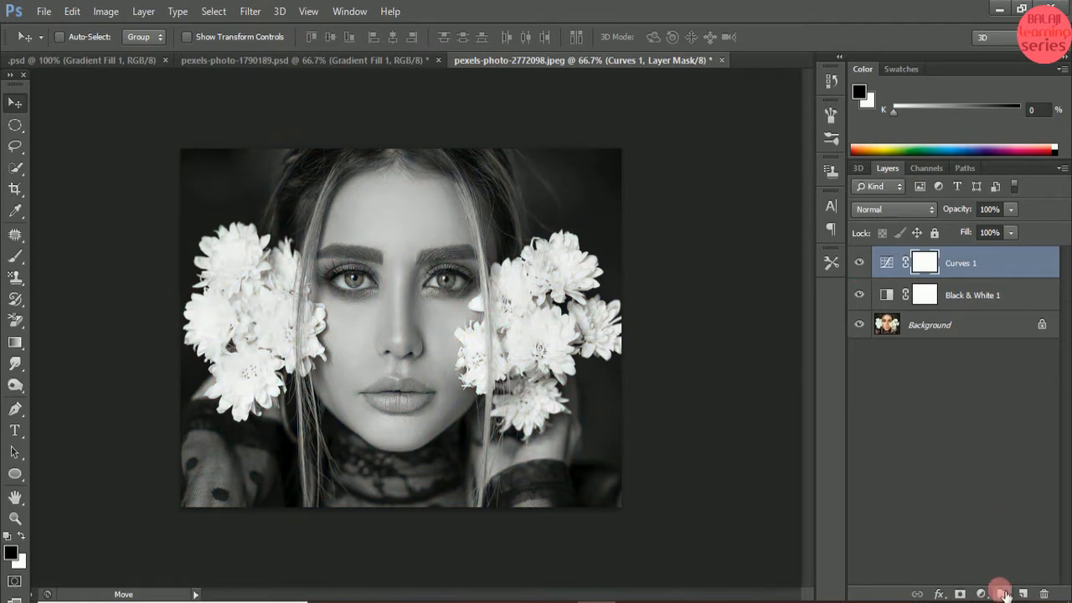
- Add a Gradient fill layer above Curves 1 using the Spectrum preset
left_click(985, 594)
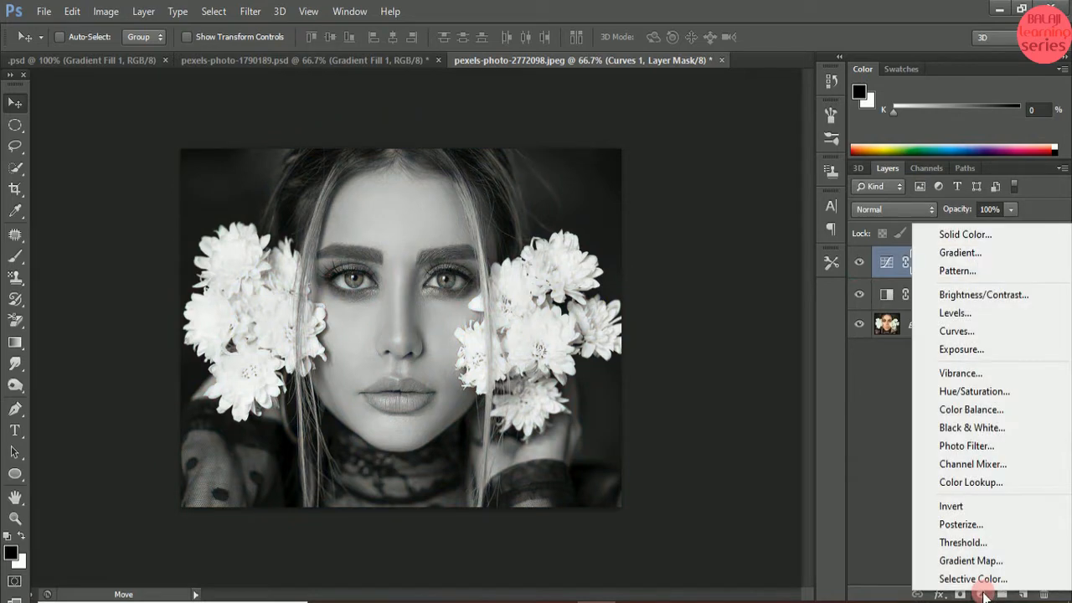
left_click(971, 254)
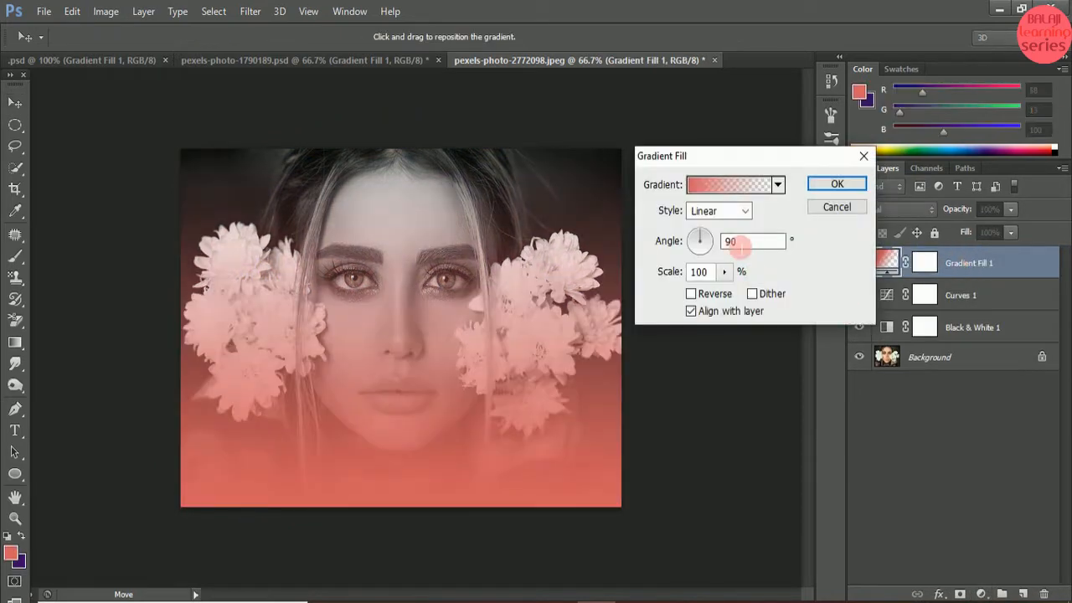
left_click(726, 191)
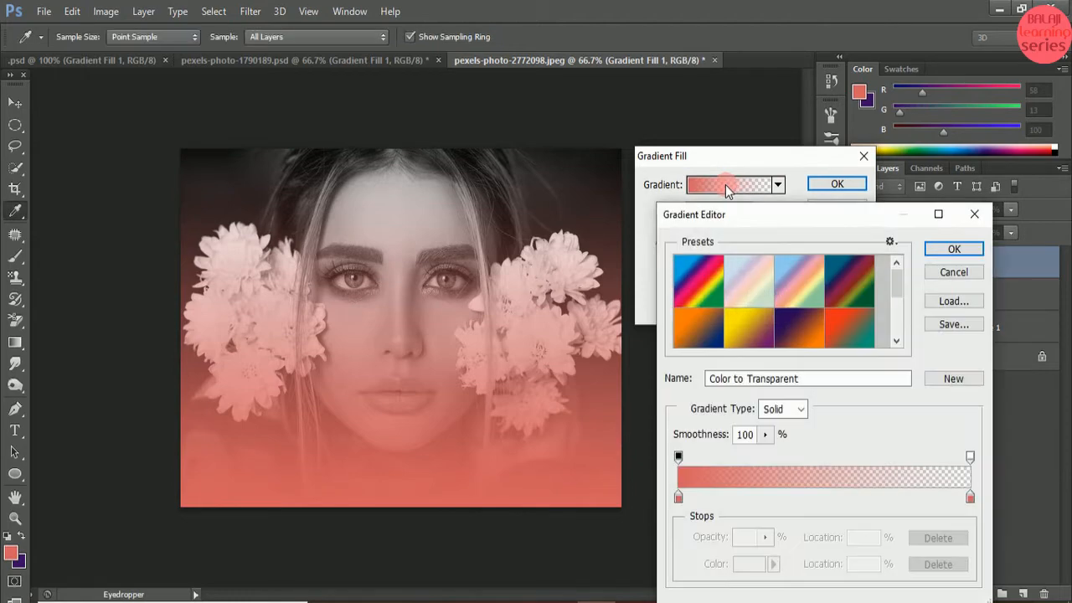
left_click(697, 289)
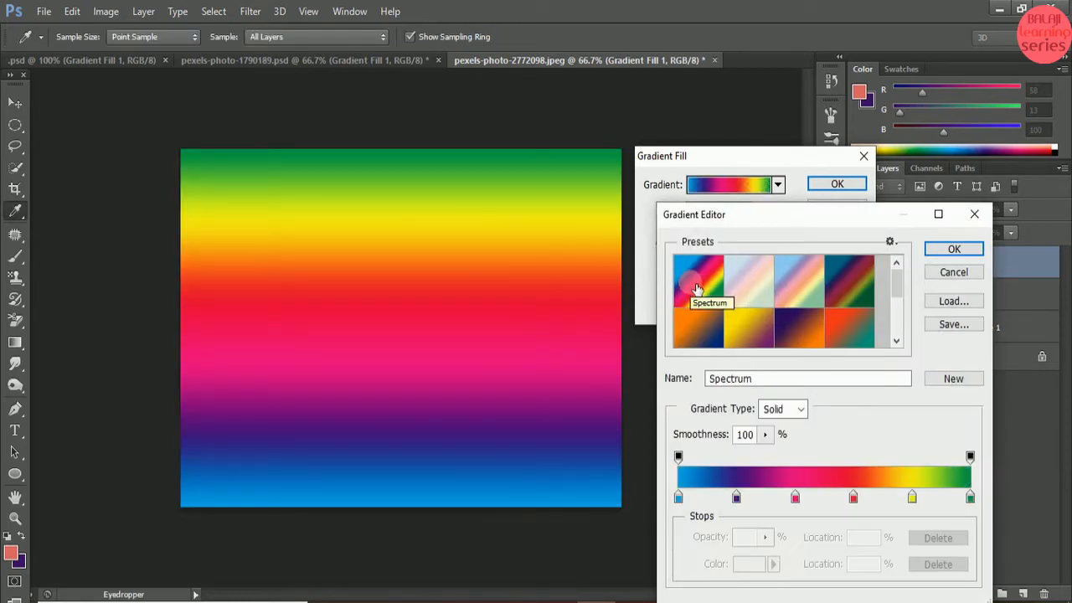
left_click(934, 249)
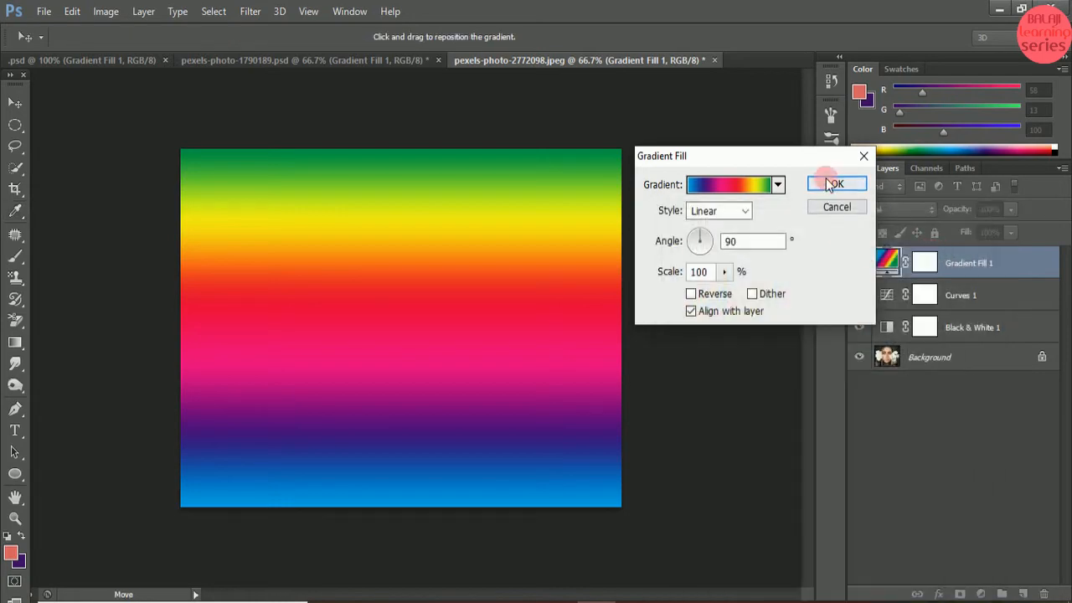
left_click(833, 183)
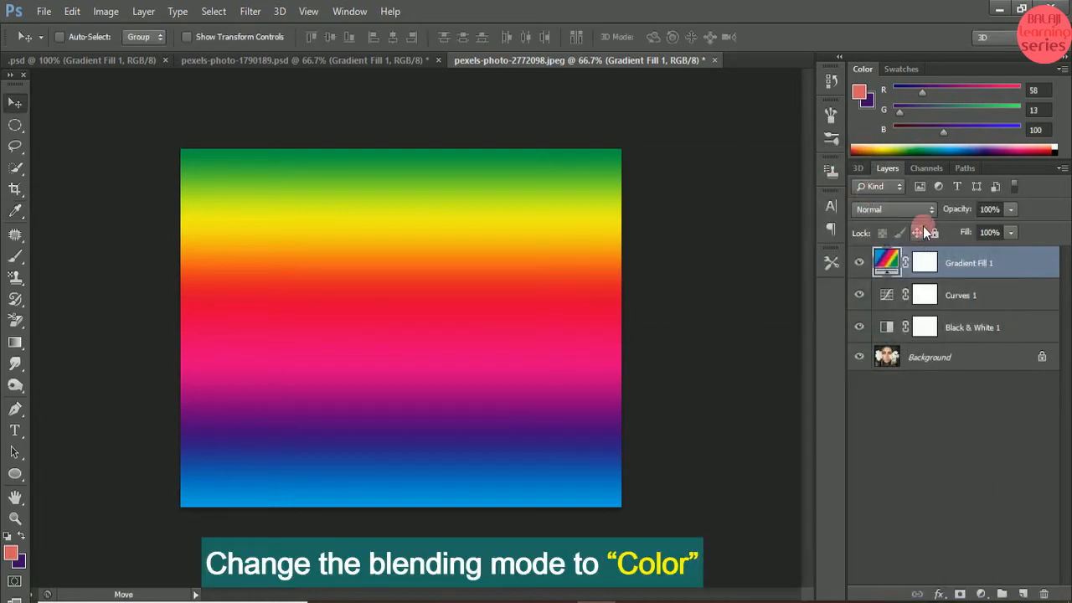
- Set the Gradient Fill 1 layer's blending mode to Color and its gradient angle to 180°
left_click(932, 211)
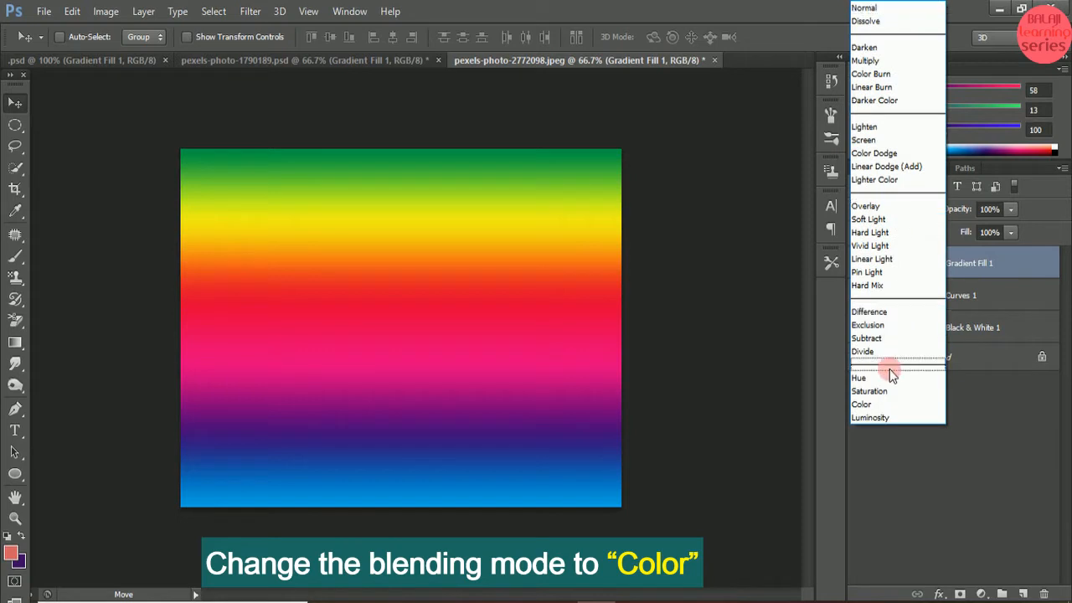
left_click(862, 404)
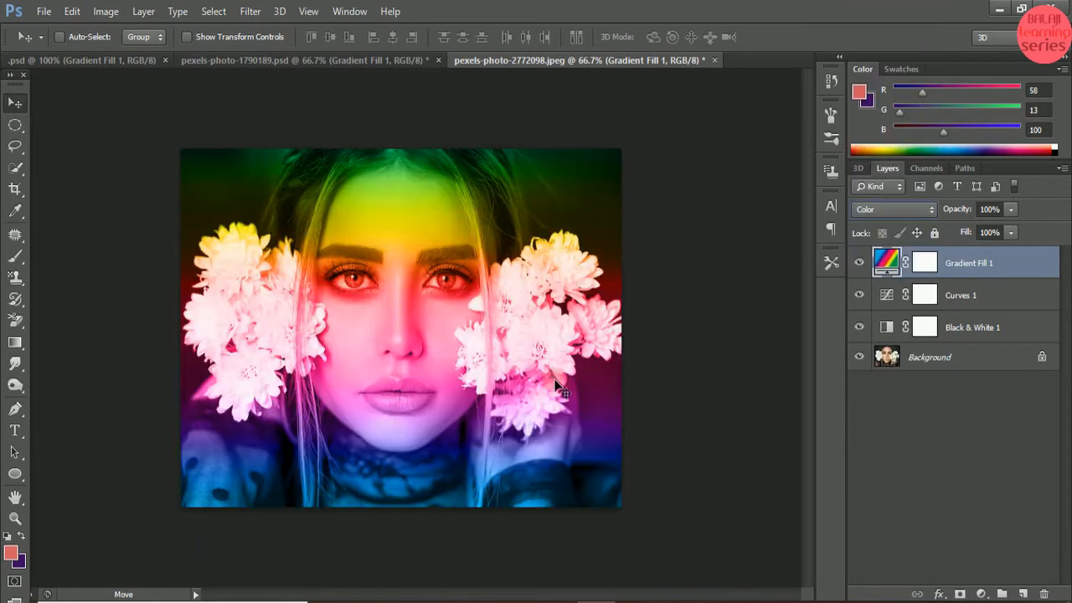
double_click(890, 264)
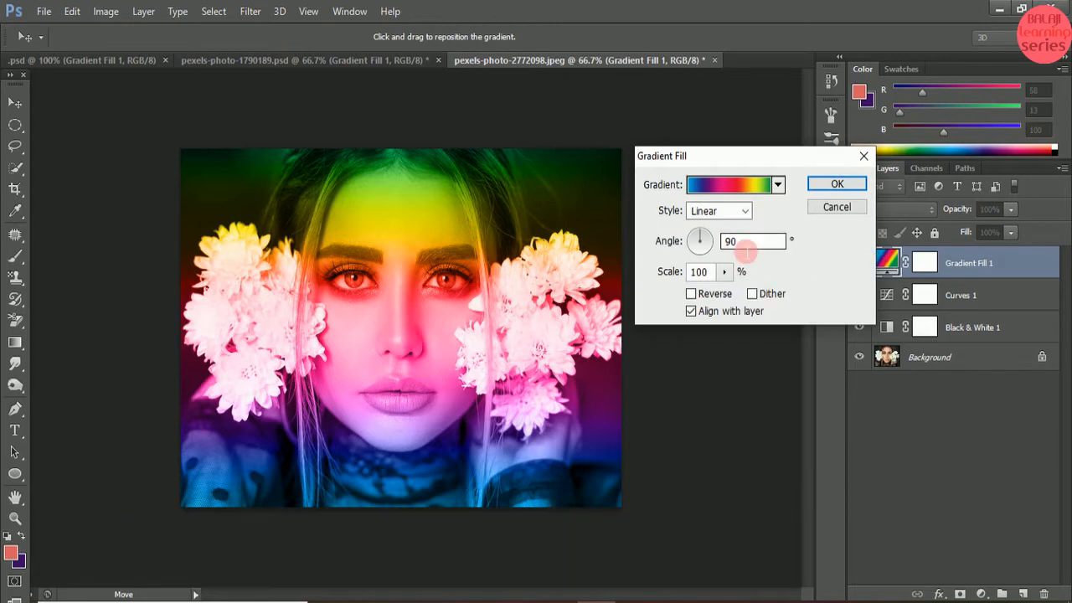
left_click(752, 243)
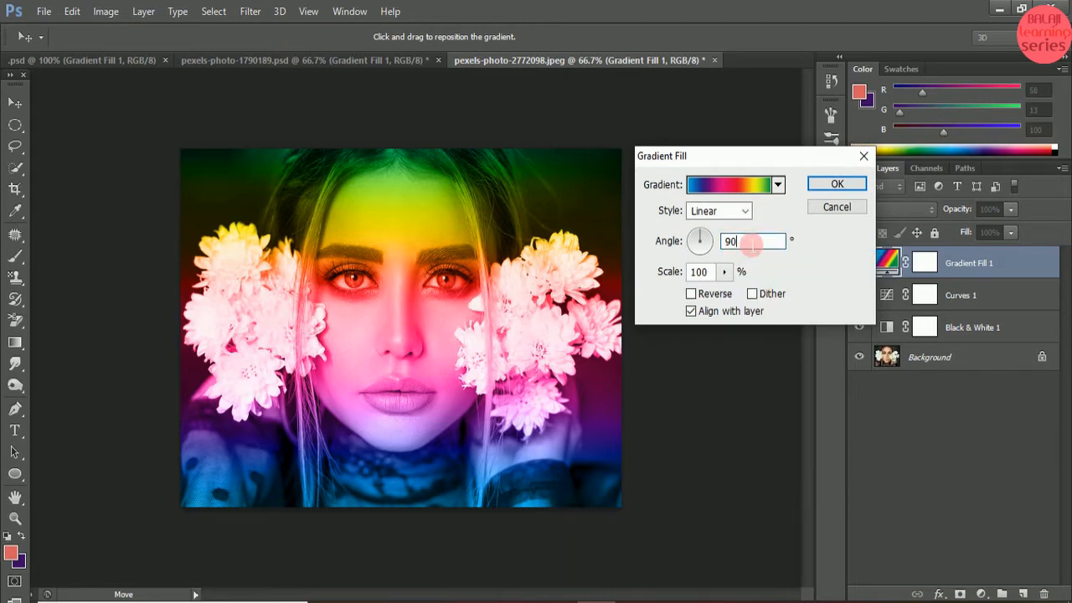
key("BackSpace")
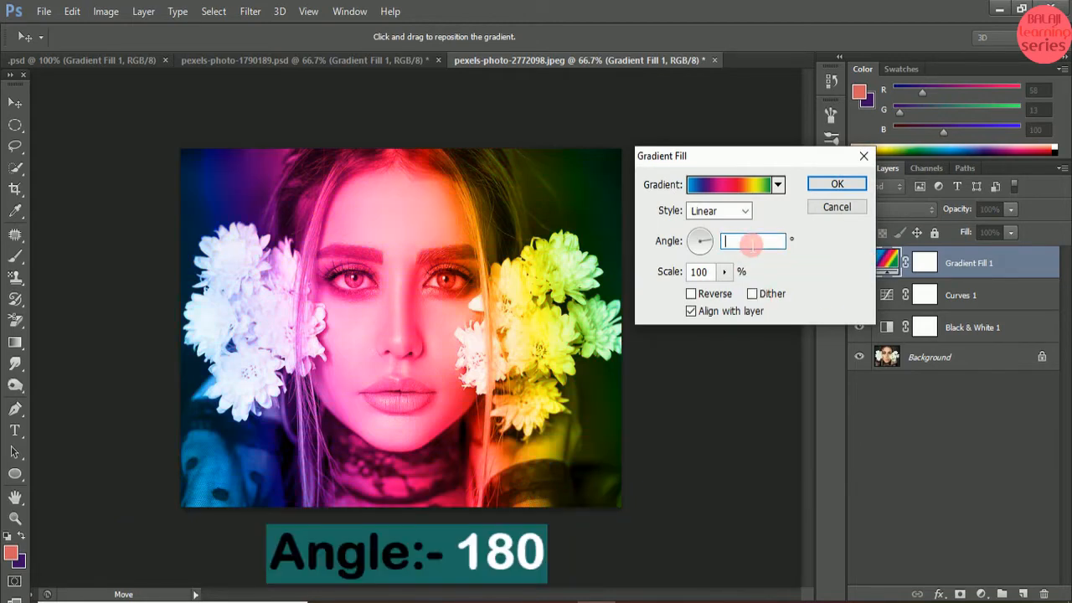
type("180")
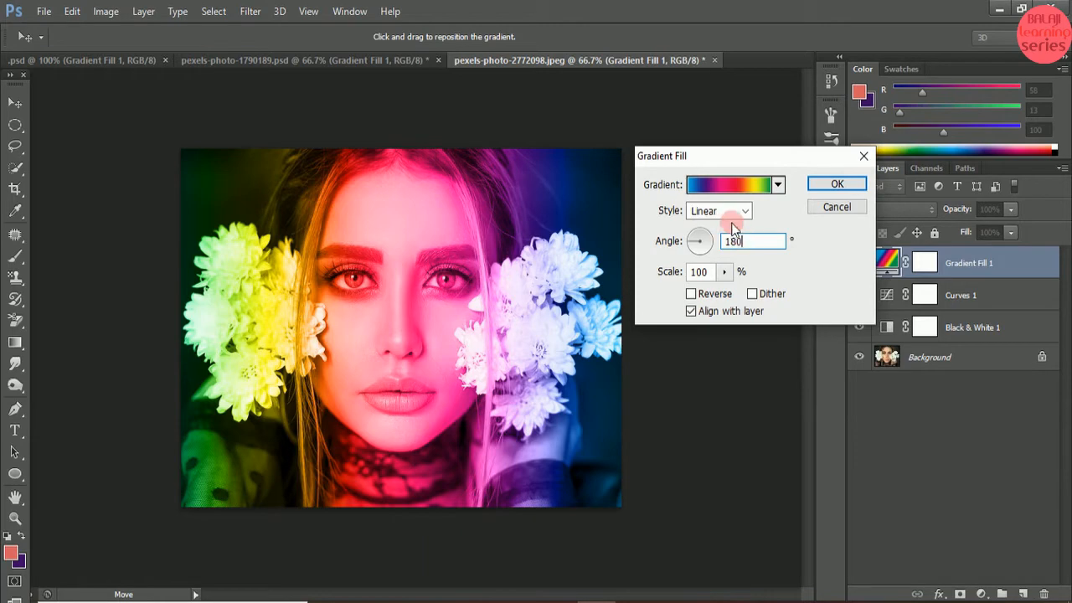
- Edit the Spectrum gradient's color stops, moving purple to 25%, blue to 3% and pink to 31%
left_click(753, 187)
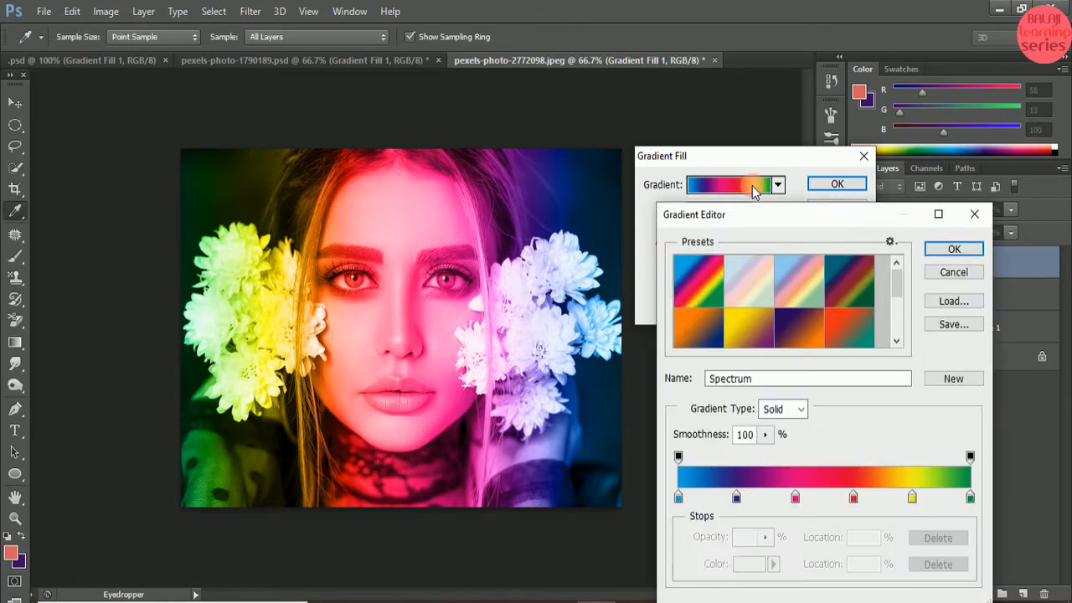
left_click(736, 497)
mouse_move(738, 499)
left_mouse_down()
mouse_move(726, 501)
mouse_move(750, 499)
left_mouse_up()
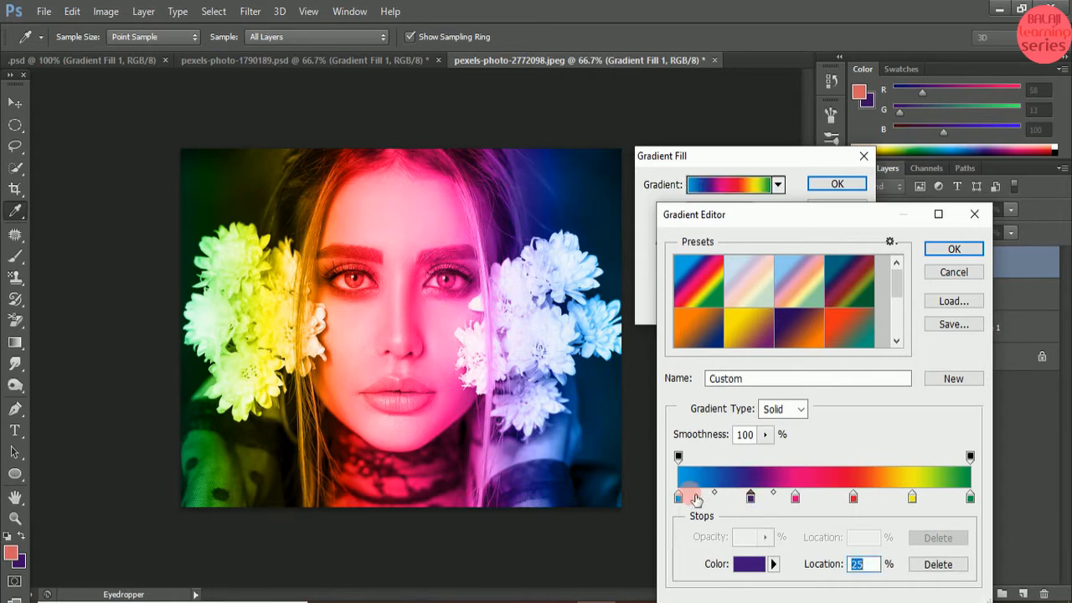
mouse_move(678, 500)
left_mouse_down()
mouse_move(727, 500)
mouse_move(689, 500)
left_mouse_up()
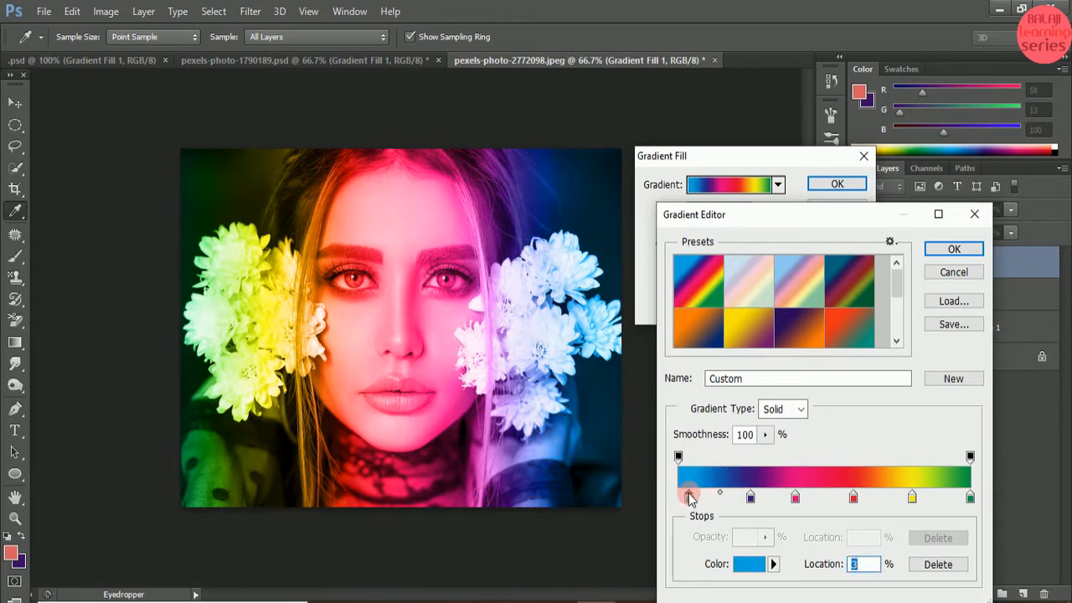
left_click_drag(795, 499, 770, 501)
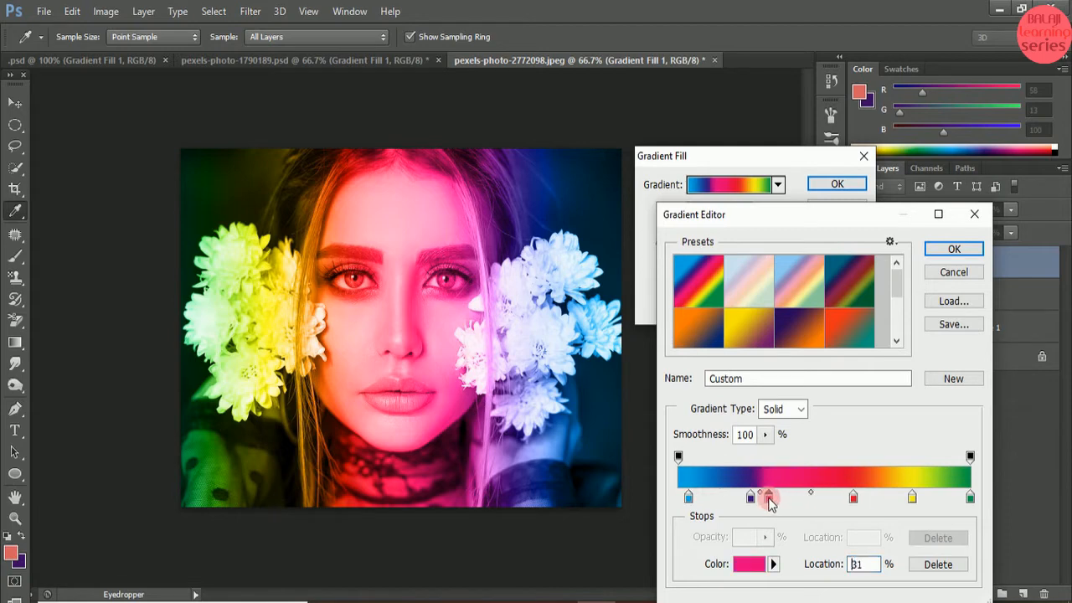
- Recolor the gradient's red stop at 60% to light cyan (#8cf2ec)
left_click(855, 499)
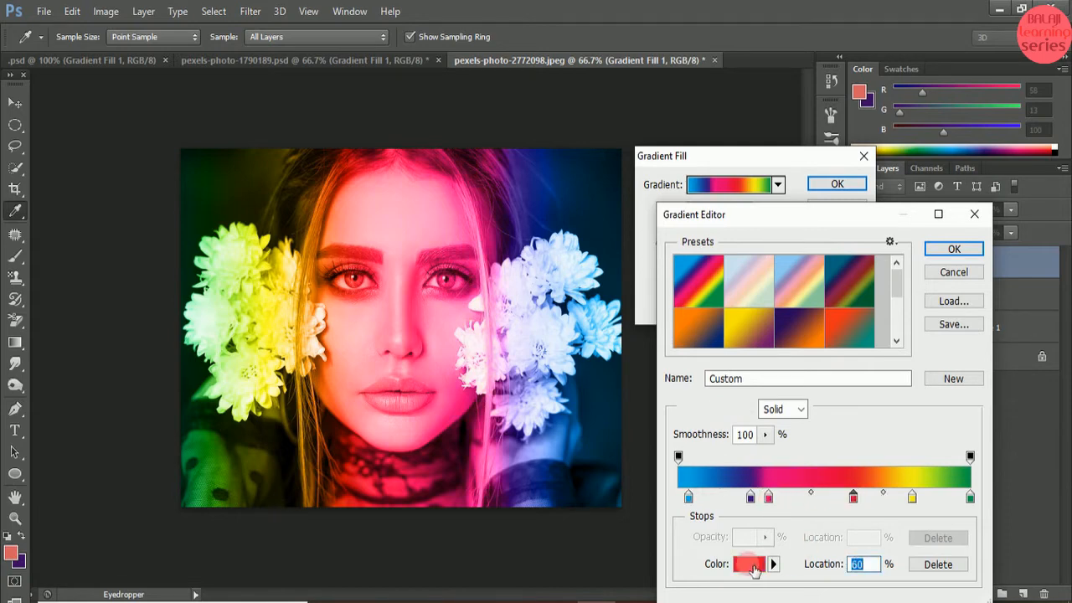
left_click(747, 564)
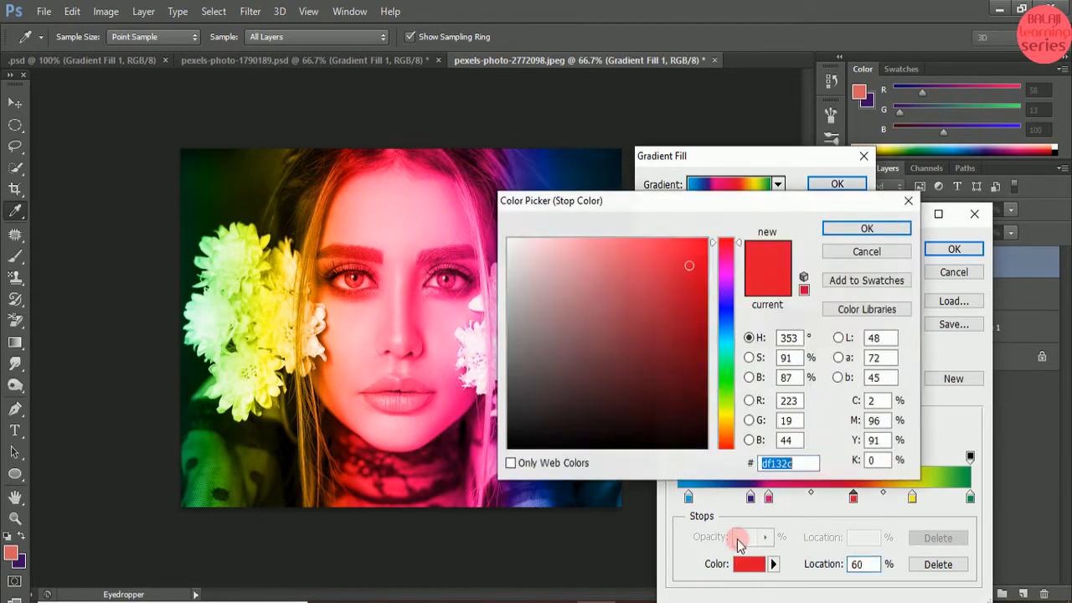
left_click(729, 346)
left_click_drag(639, 276, 595, 253)
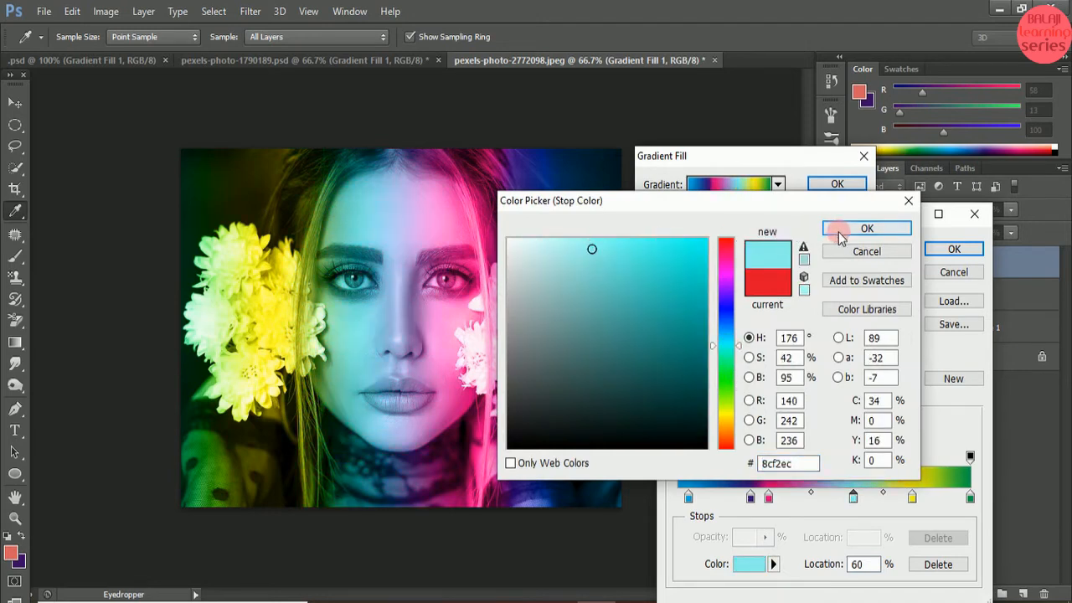
left_click(866, 228)
- Place the green stop before the yellow one near the gradient's end, cyan at 54% and pink at 40%, and accept the gradient
mouse_move(852, 497)
left_mouse_down()
mouse_move(844, 501)
mouse_move(955, 500)
mouse_move(835, 501)
left_mouse_up()
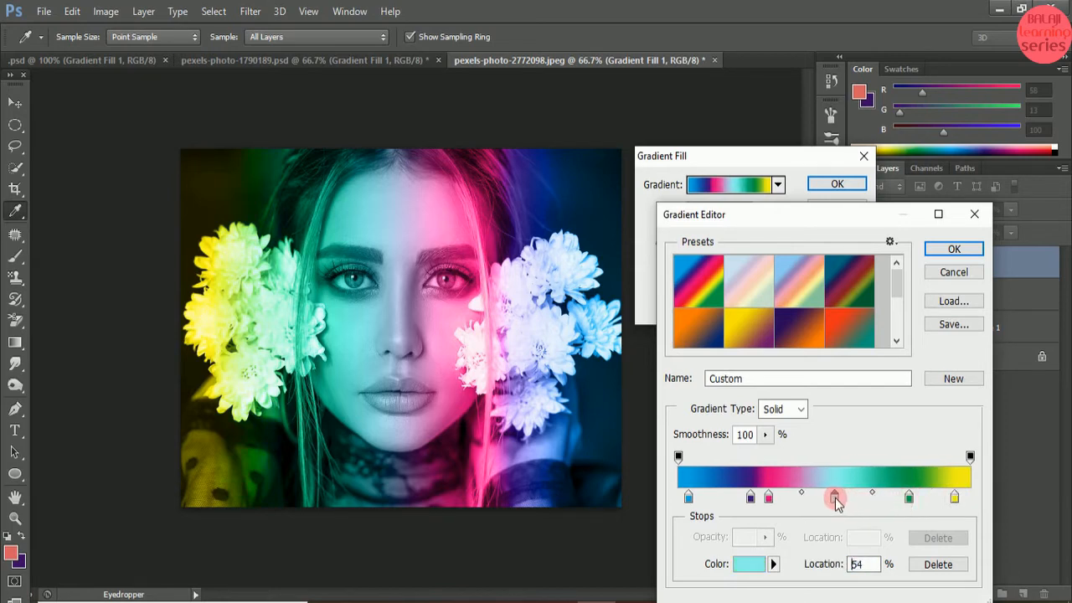
left_click_drag(767, 499, 795, 502)
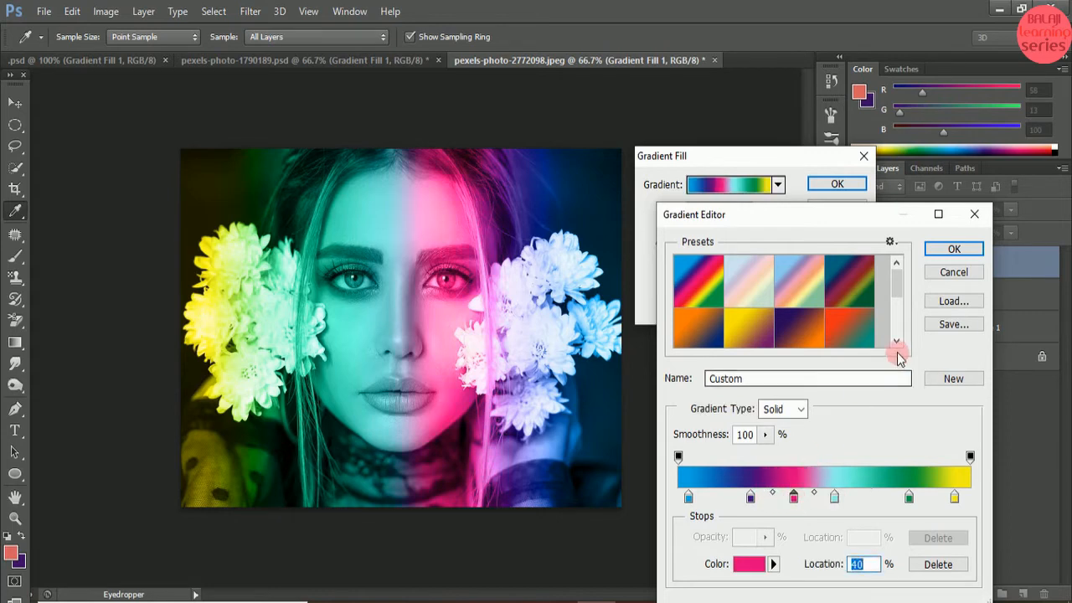
left_click(955, 250)
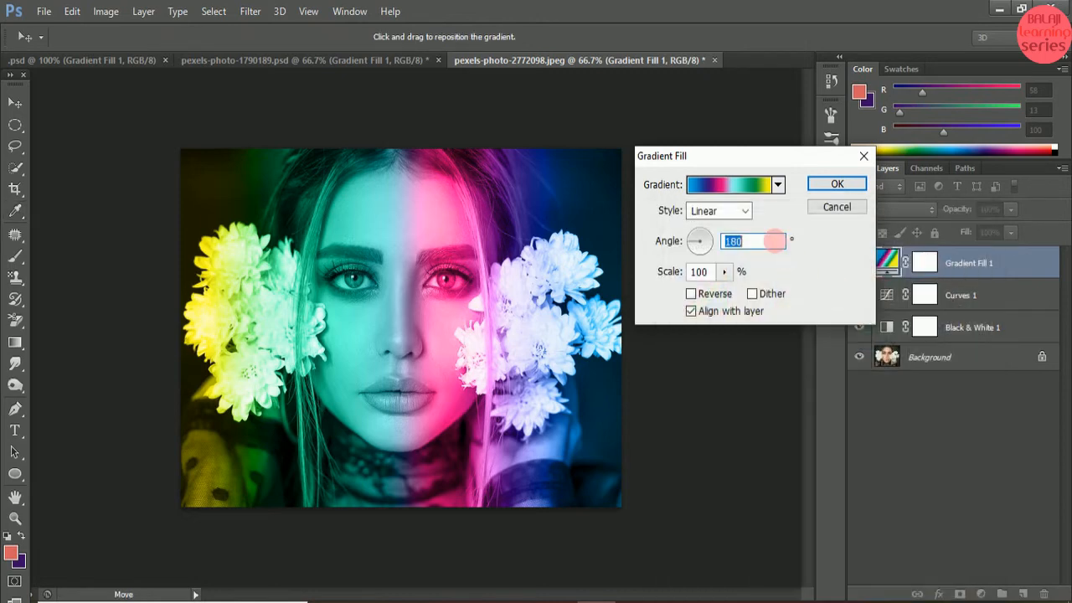
- Try the Radial, Angle, Reflected and Diamond styles on the gradient fill and return the style to Linear
left_click(746, 212)
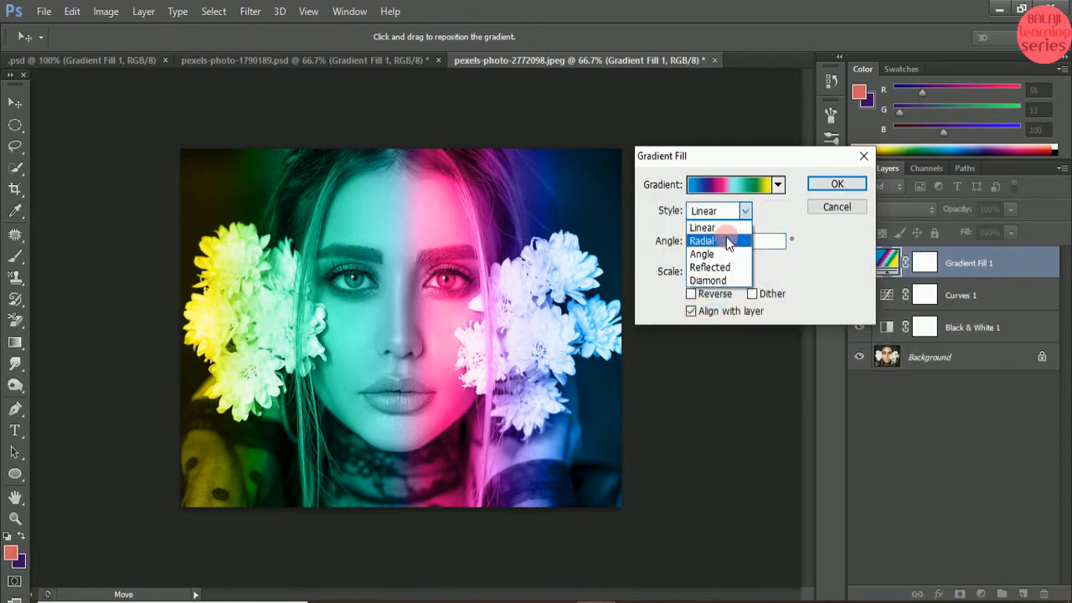
left_click(712, 240)
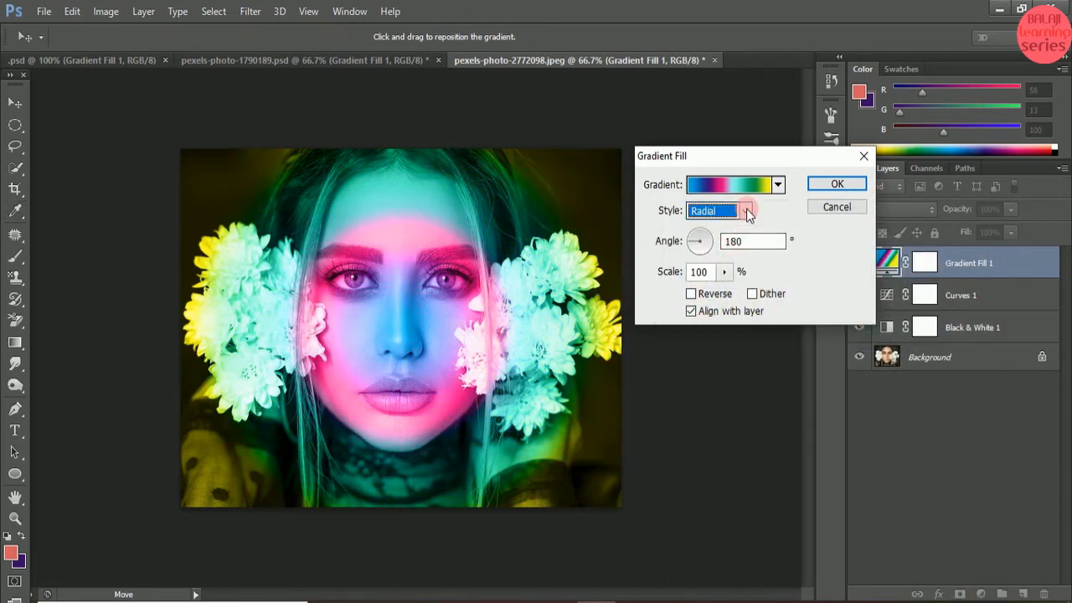
left_click(745, 210)
left_click(725, 258)
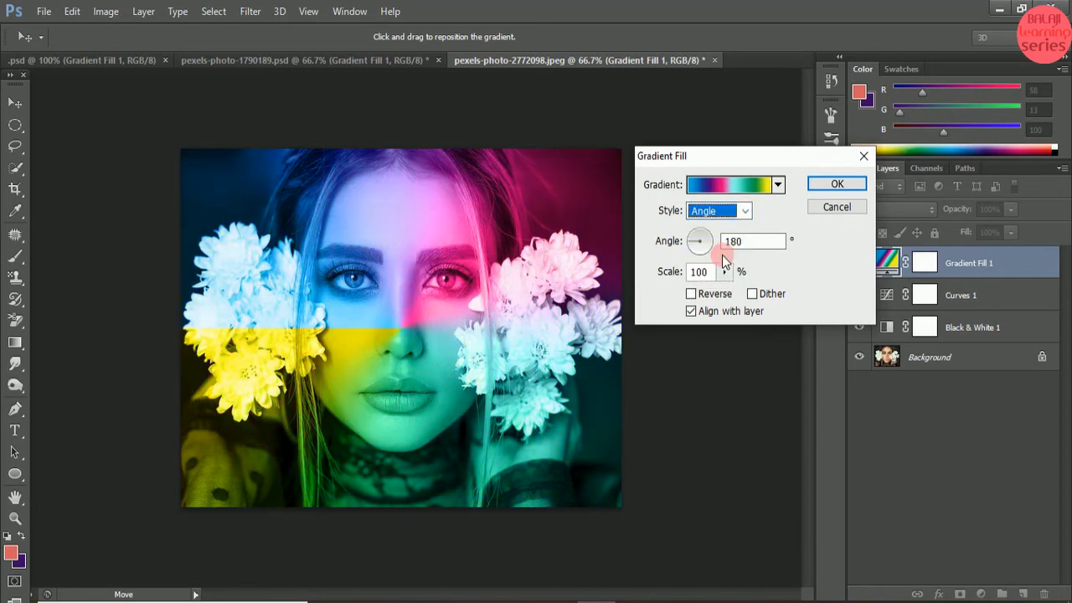
left_click(744, 210)
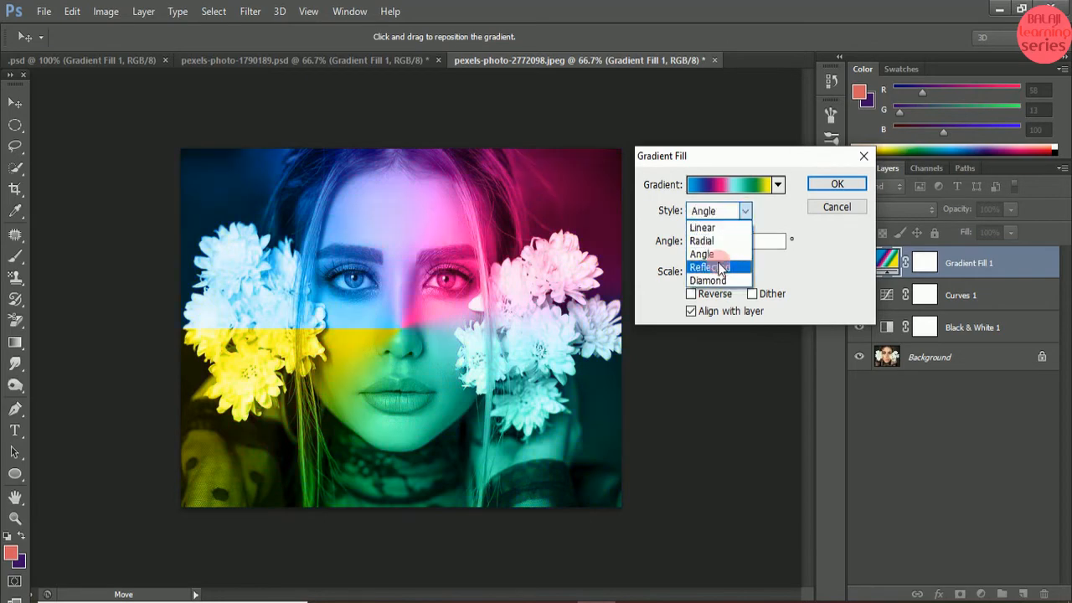
left_click(721, 266)
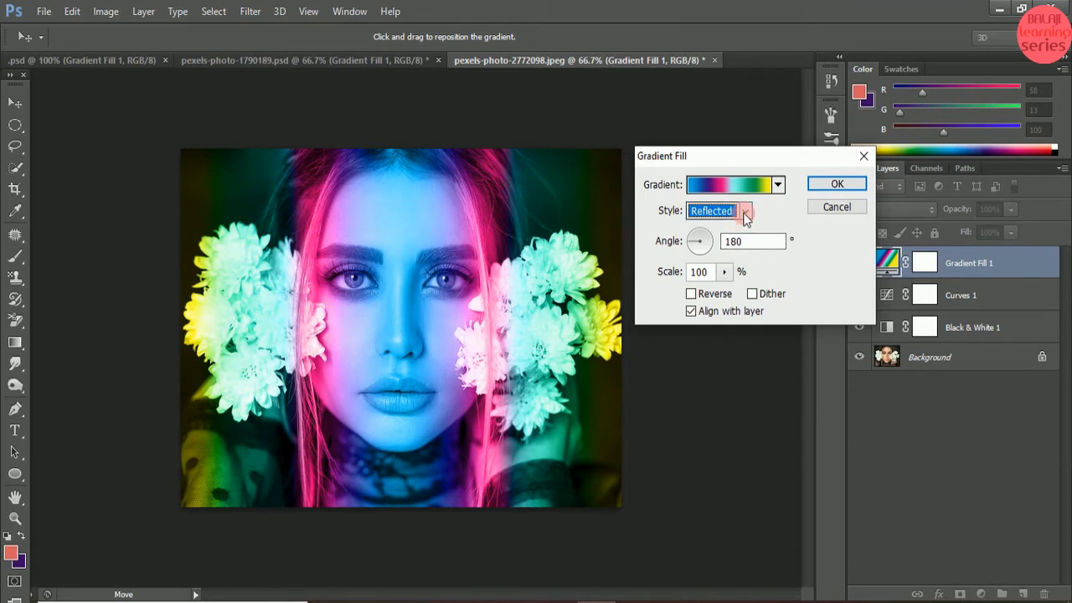
left_click(743, 212)
left_click(717, 281)
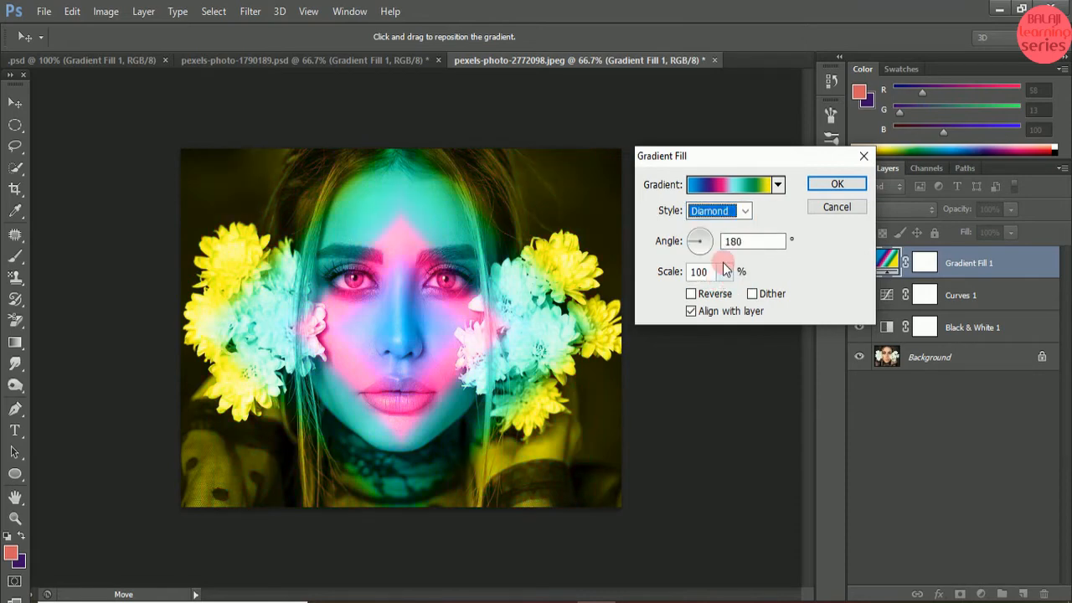
left_click(744, 212)
left_click(714, 224)
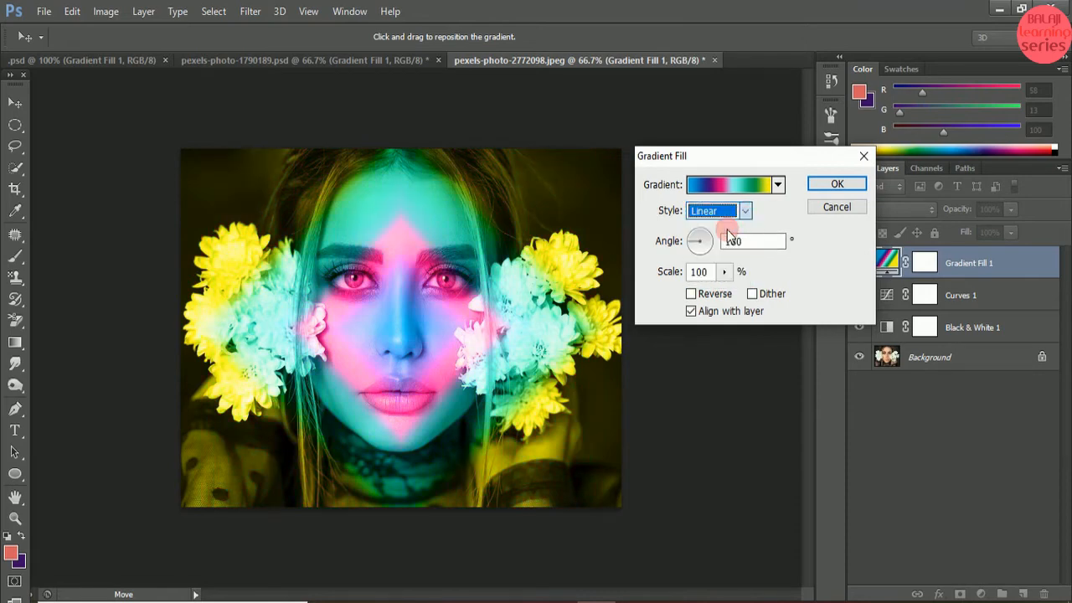
- Try reversing the gradient fill's colors and turn the reversal back off
left_click(548, 259)
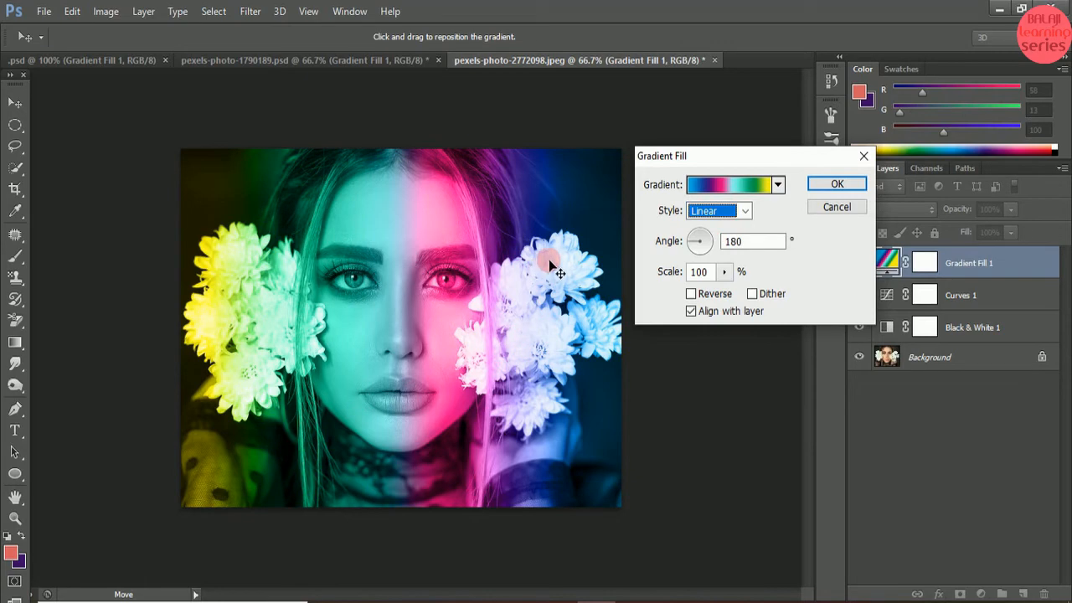
left_click(692, 294)
left_click(692, 294)
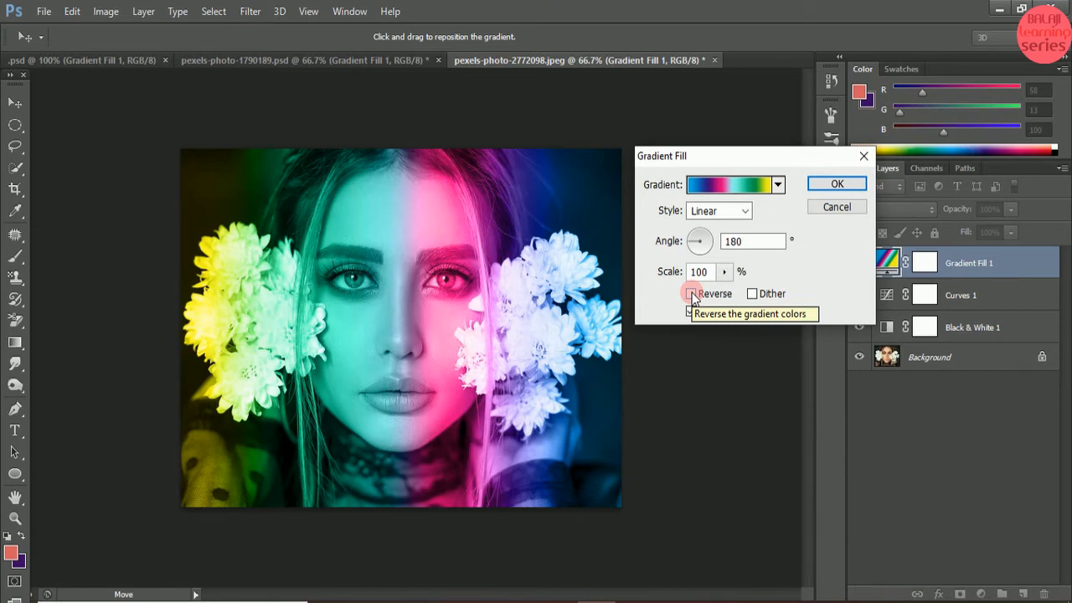
- Move the gradient's light cyan color stop to 60% and accept the edited gradient
left_click(738, 185)
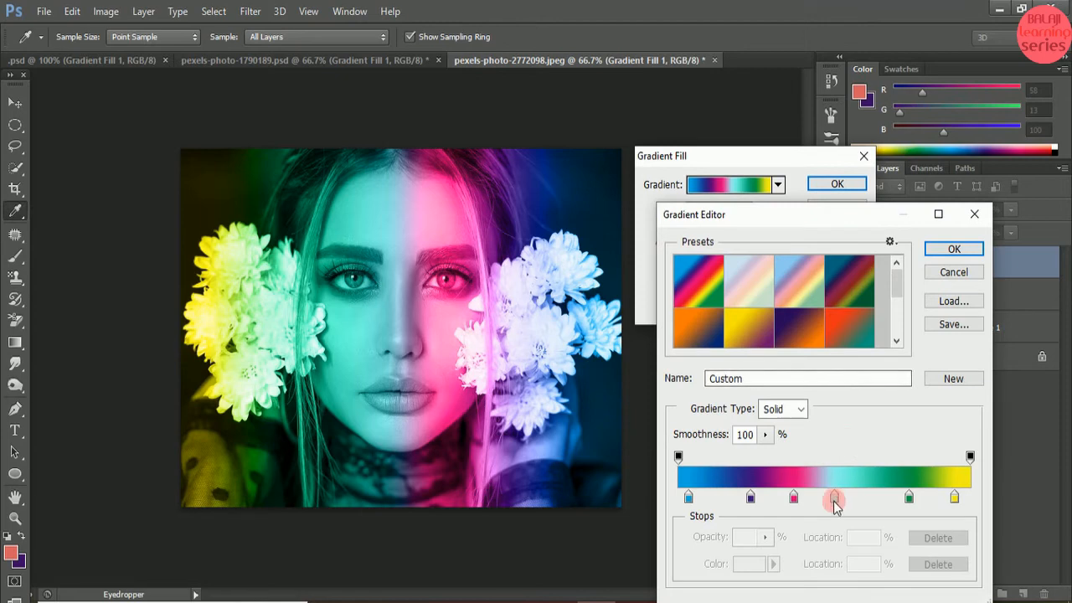
left_click(834, 498)
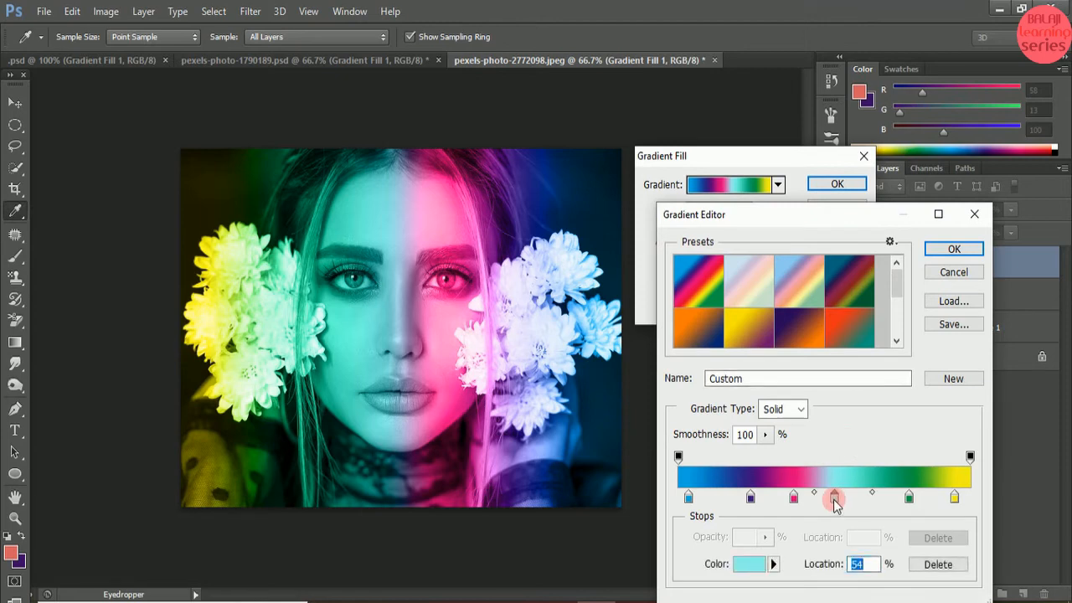
mouse_move(834, 500)
left_mouse_down()
mouse_move(870, 501)
mouse_move(855, 501)
left_mouse_up()
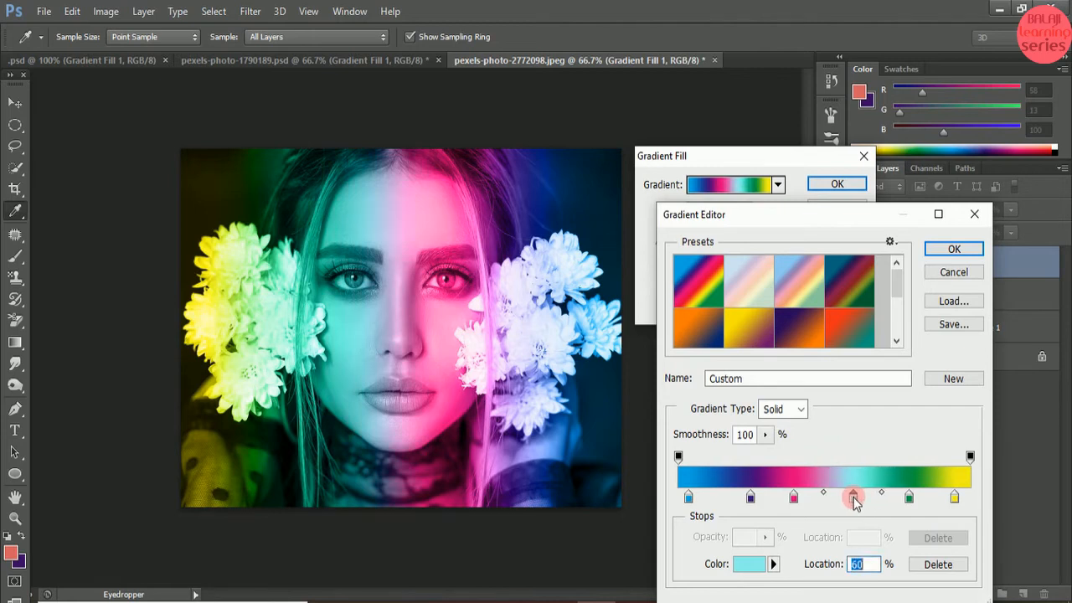
left_click(954, 250)
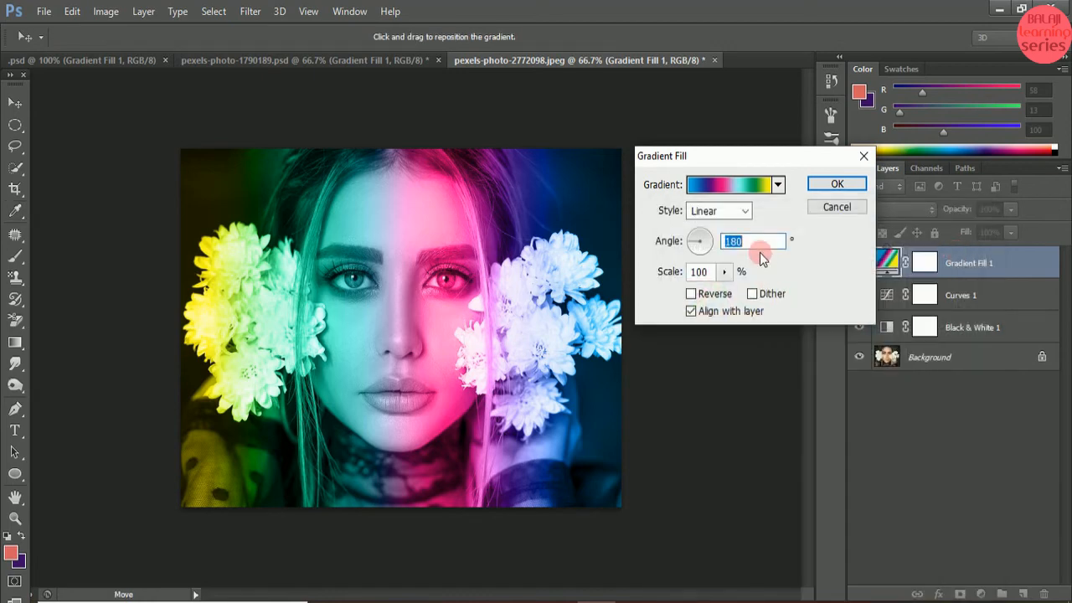
- Try a different angle for the linear gradient, restore it to 180° and apply the gradient fill
mouse_move(681, 241)
left_mouse_down()
mouse_move(707, 251)
mouse_move(708, 240)
mouse_move(689, 245)
mouse_move(706, 257)
mouse_move(694, 242)
left_mouse_up()
type("1")
left_click(837, 184)
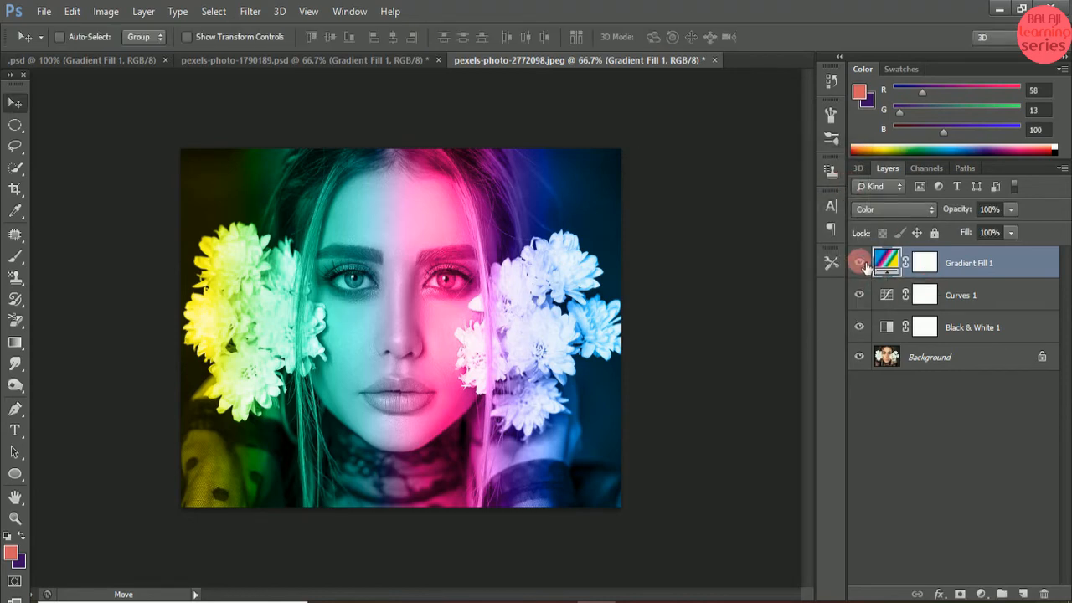
- Compare the portrait with and without its adjustment layers and inspect the color effect at 100% zoom
left_click(860, 263)
left_click(860, 263)
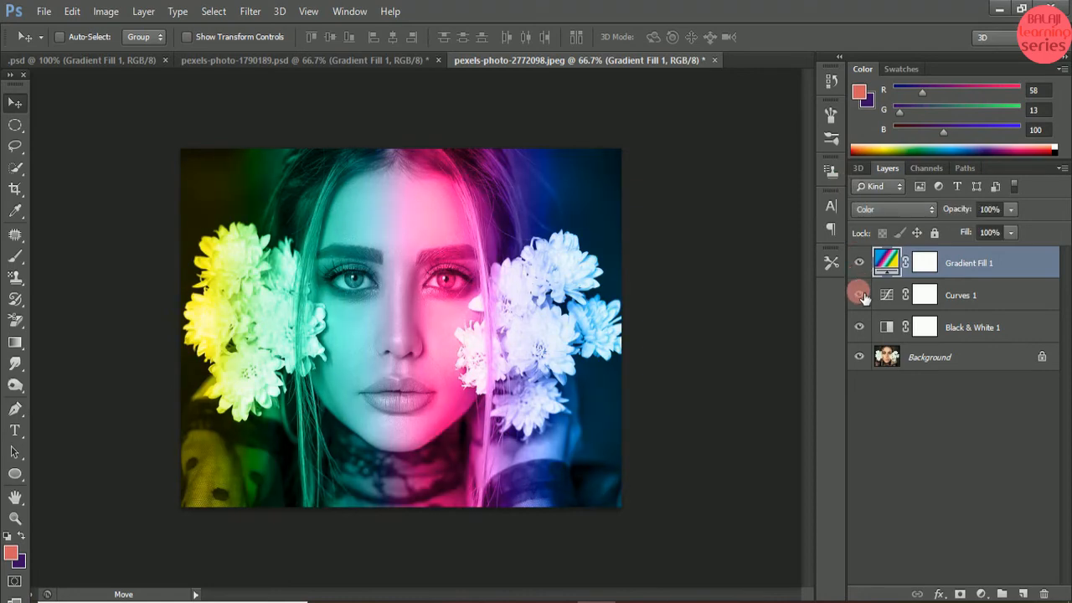
left_click(860, 326)
key("ctrl+1")
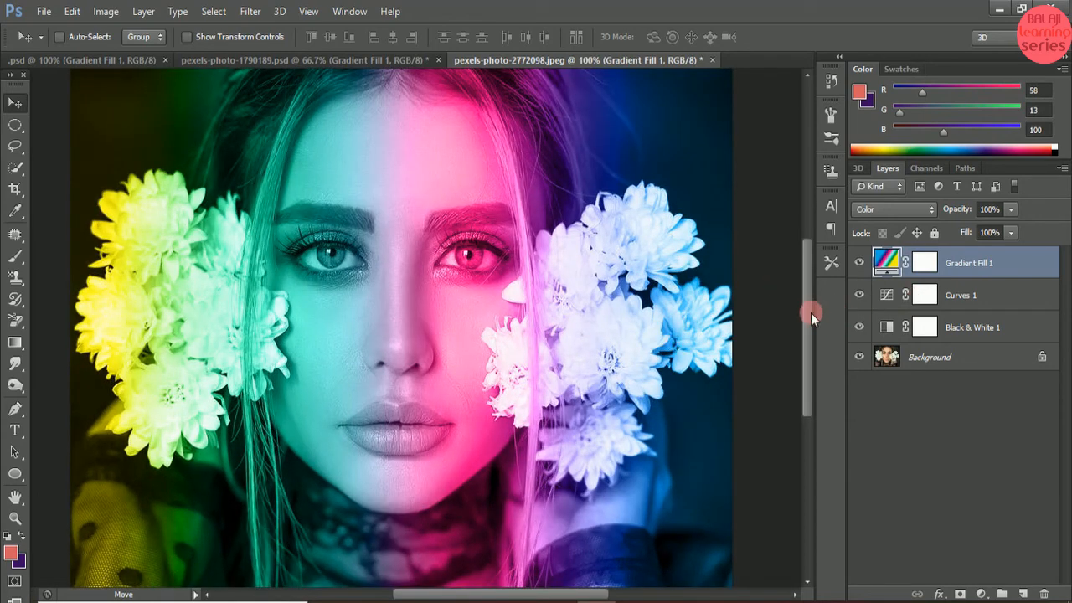
mouse_move(810, 312)
left_mouse_down()
mouse_move(809, 362)
mouse_move(808, 294)
mouse_move(806, 309)
left_mouse_up()
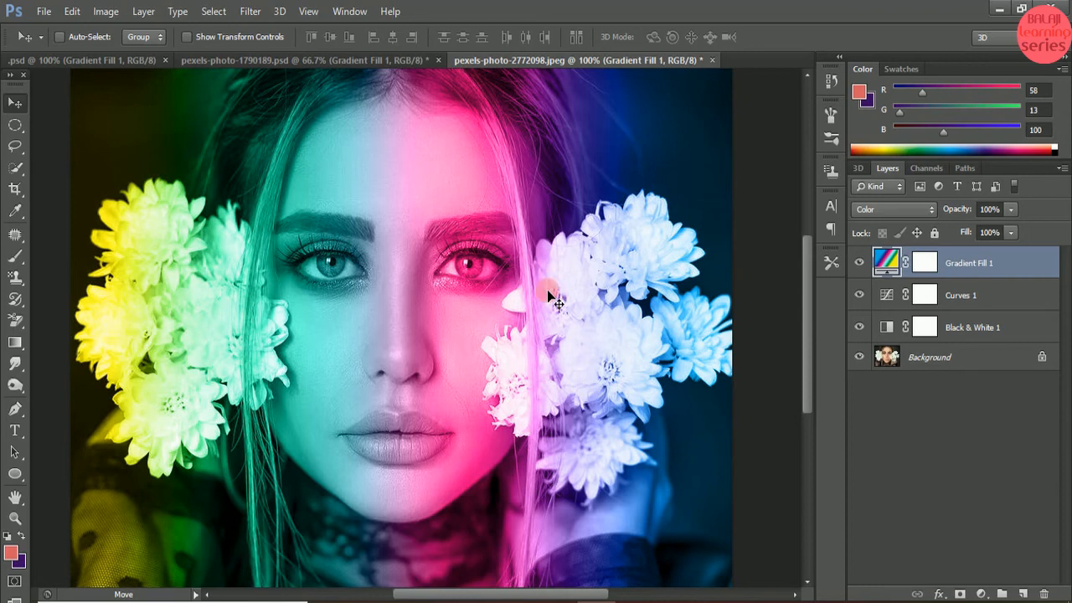
key("ctrl+minus")
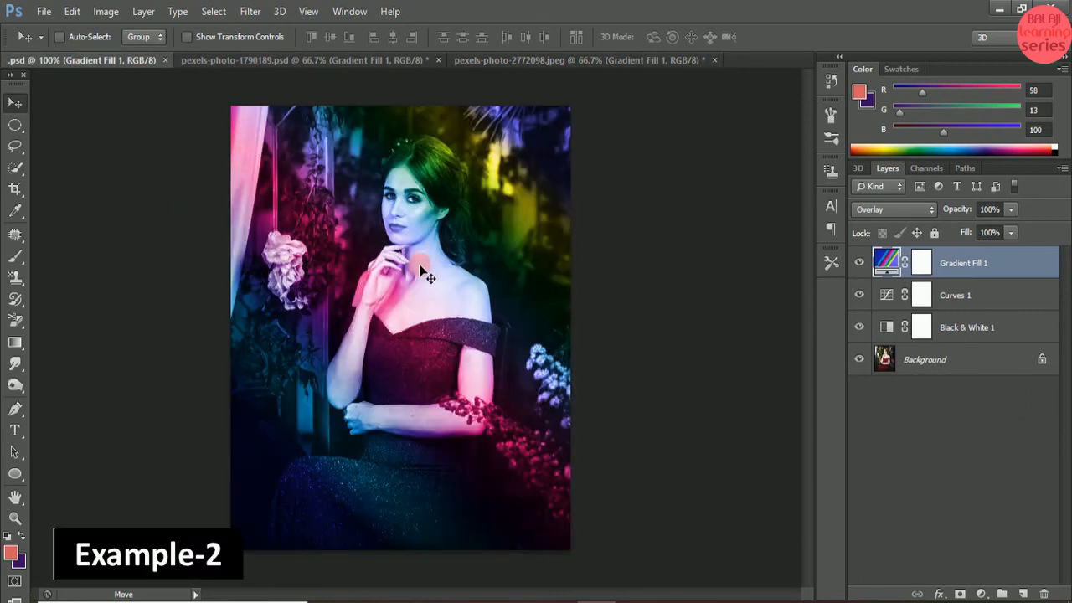
- In the example .psd of the seated woman, toggle the Gradient Fill, Curves and Black & White layers to compare their effects
left_click(862, 265)
left_click(863, 265)
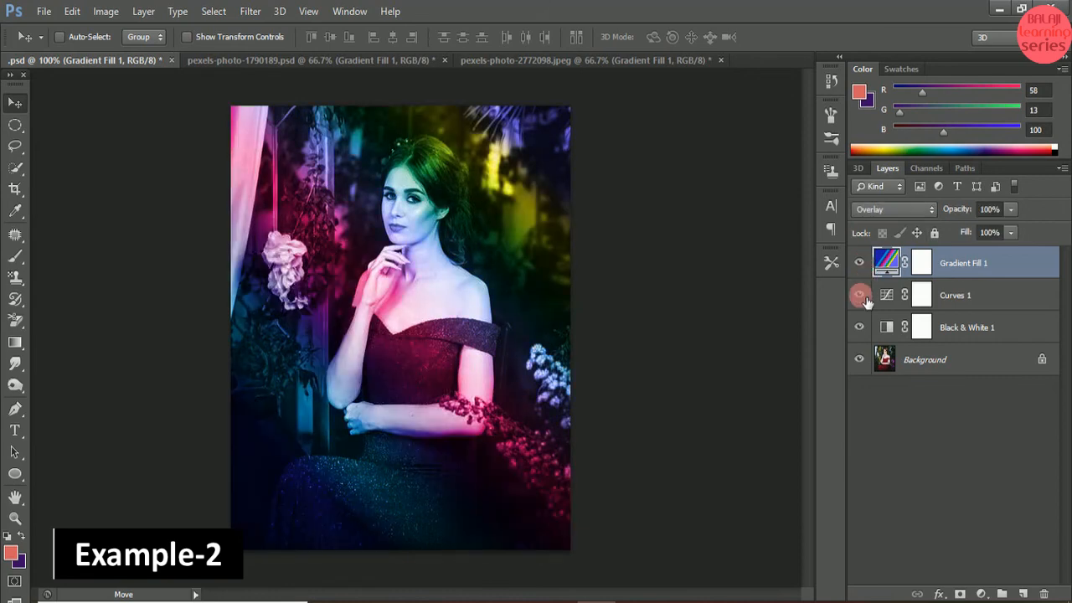
left_click(860, 296)
left_click(861, 296)
left_click(860, 328)
left_click(860, 328)
- Compare pexels-photo-1790189.psd with its Gradient Fill, Curves and Black & White layers hidden and shown, and return to pexels-photo-2772098.jpeg
left_click(496, 64)
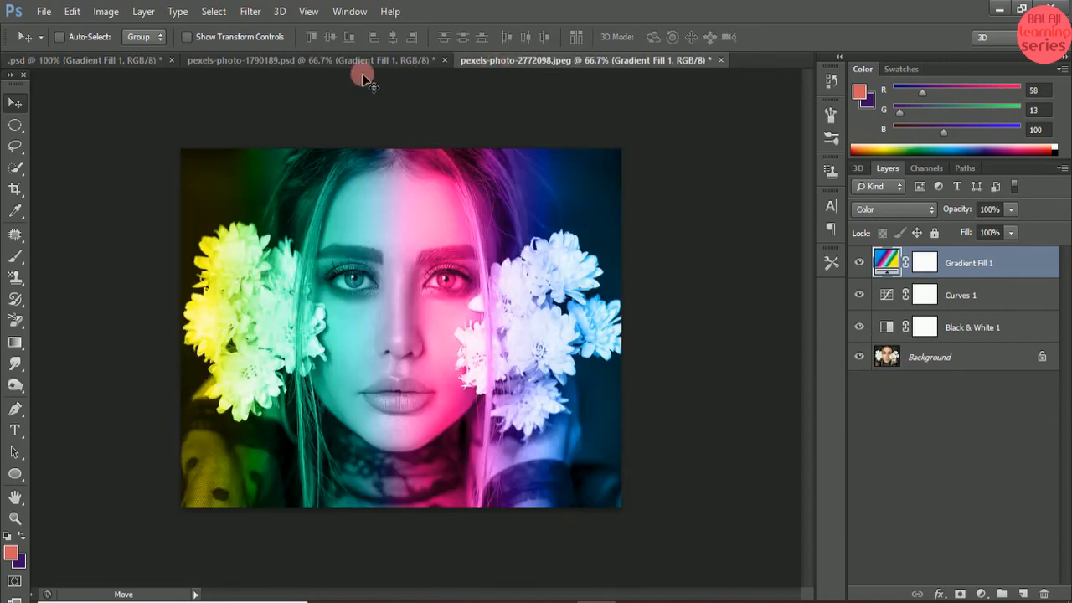
left_click(336, 63)
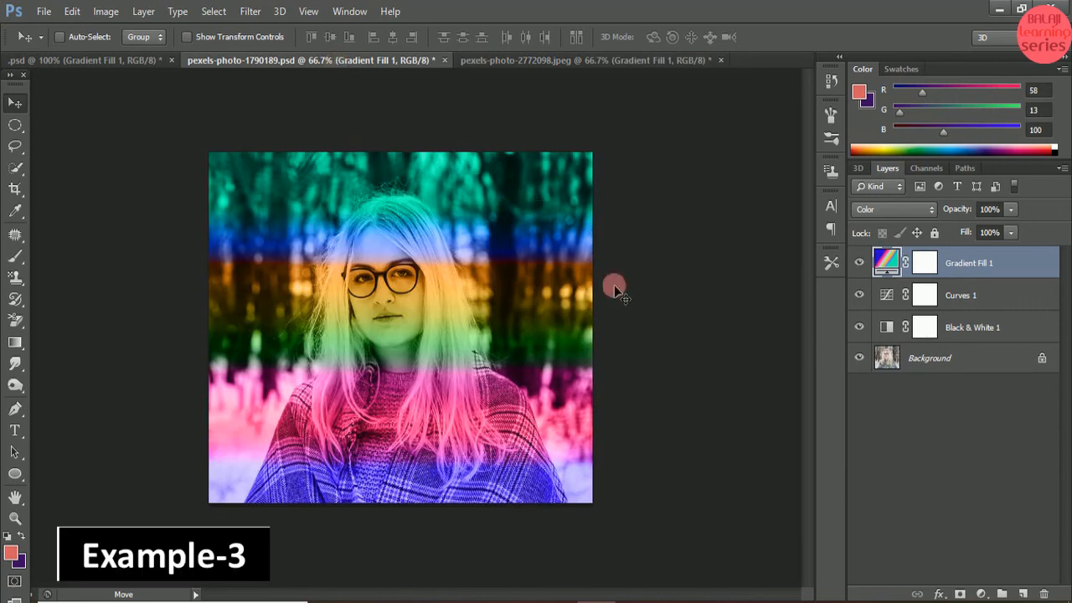
left_click(858, 263)
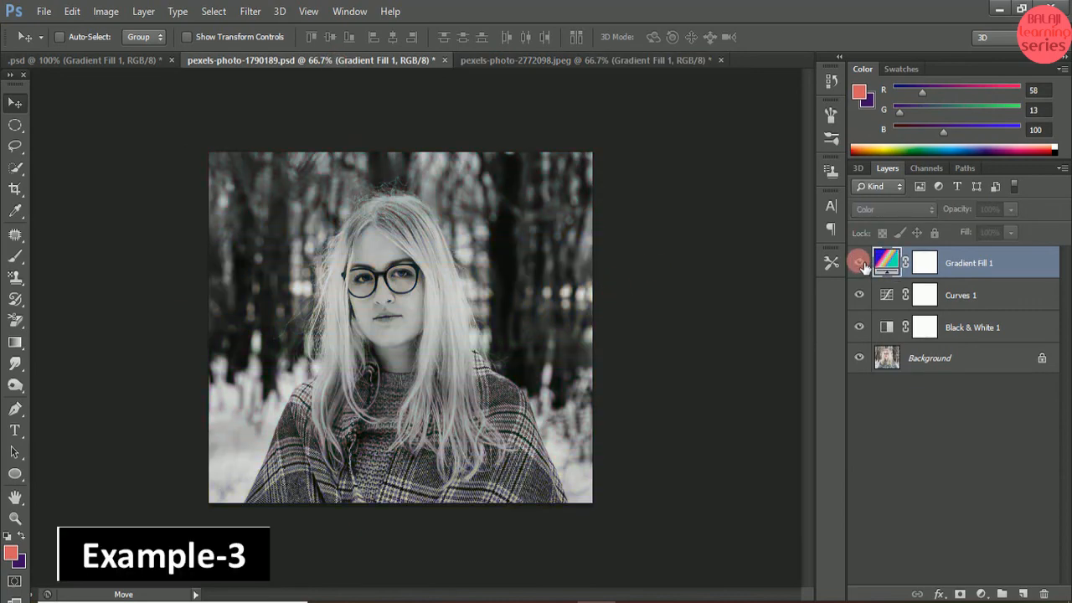
left_click(858, 263)
left_click(859, 295)
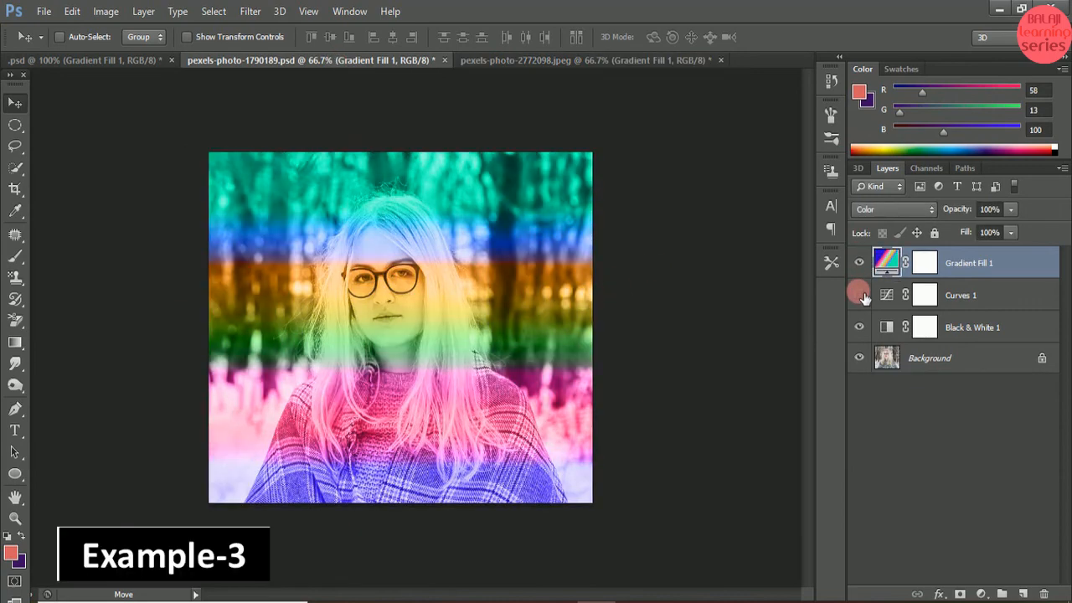
left_click(859, 295)
left_click(861, 327)
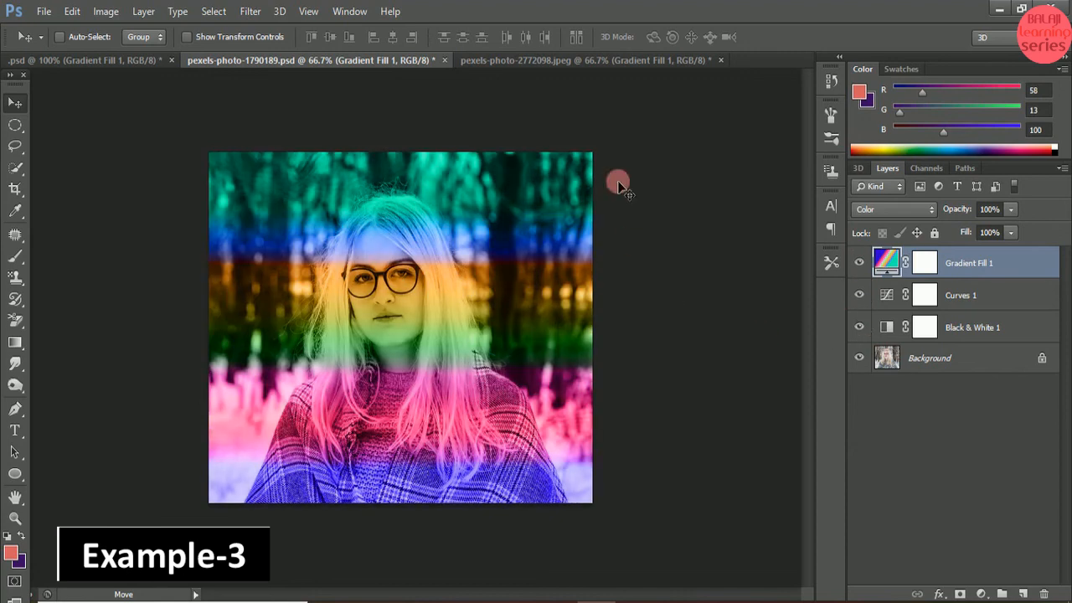
left_click(571, 62)
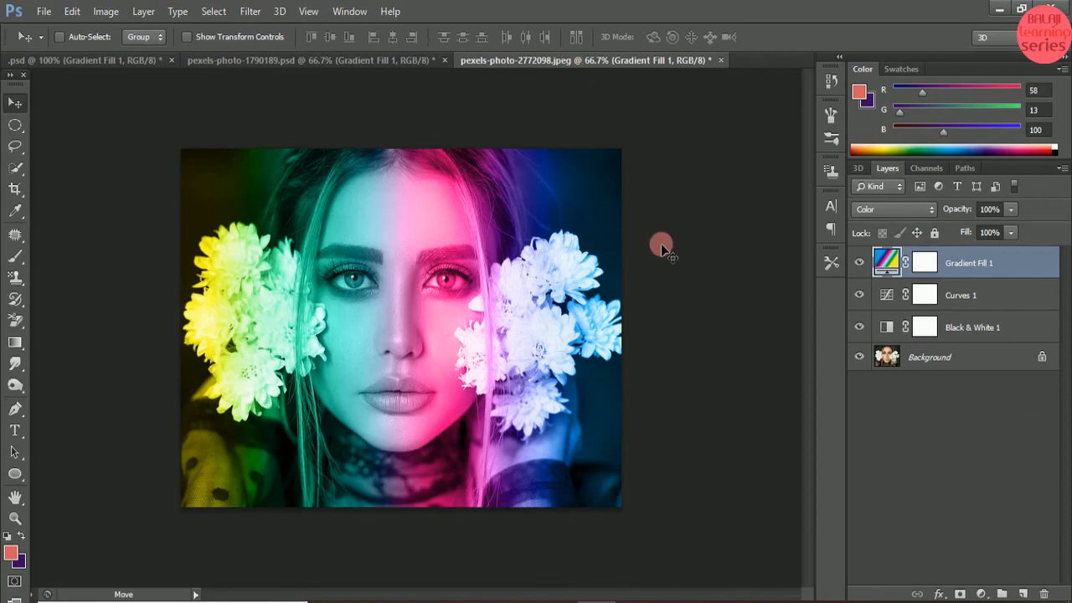